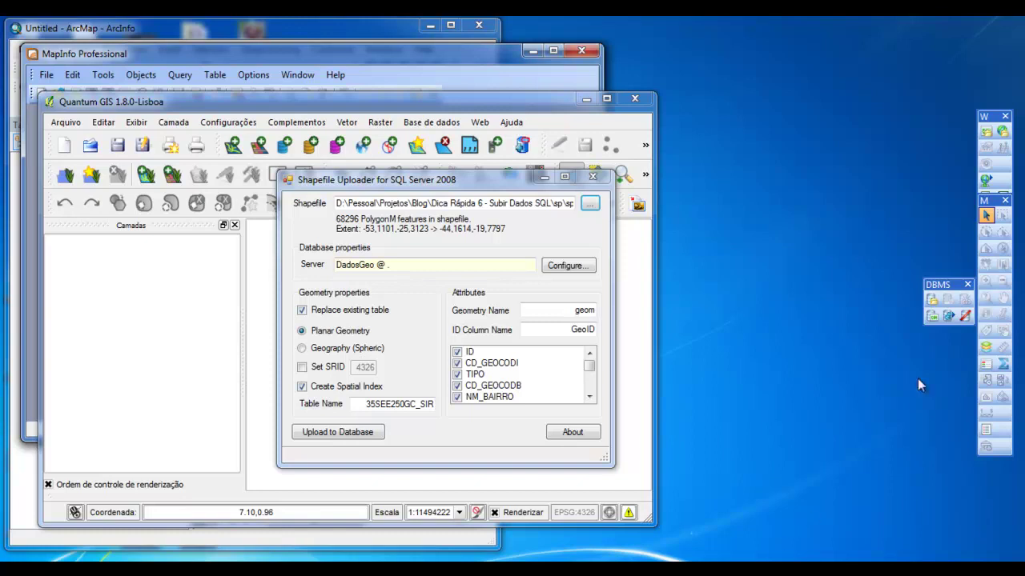
- Set the destination table name for the shapefile upload to dados
drag(441, 181, 438, 170)
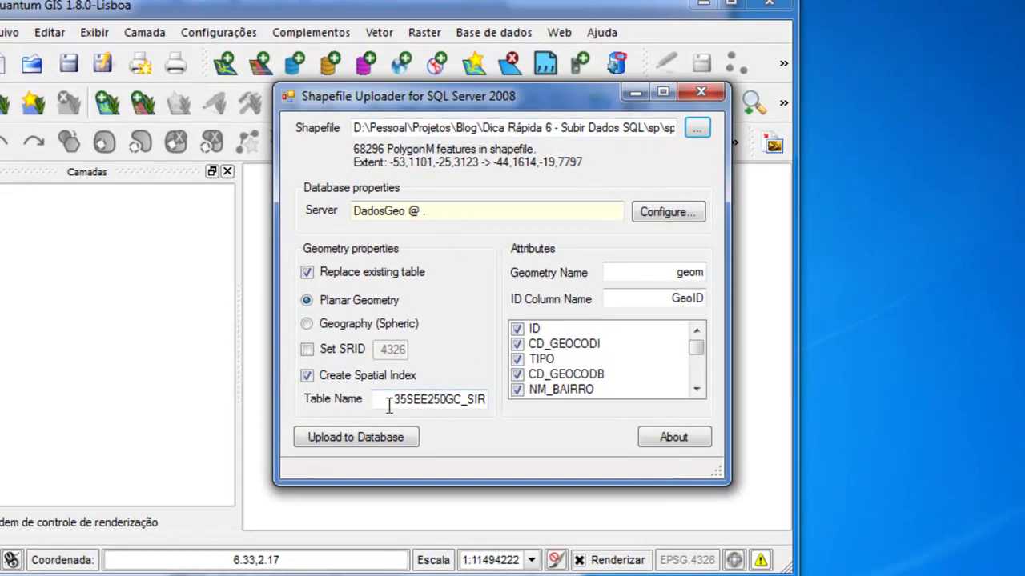
double_click(388, 407)
text(seto)
key(BackSpace)
key(BackSpace)
key(BackSpace)
key(BackSpace)
text(dados)
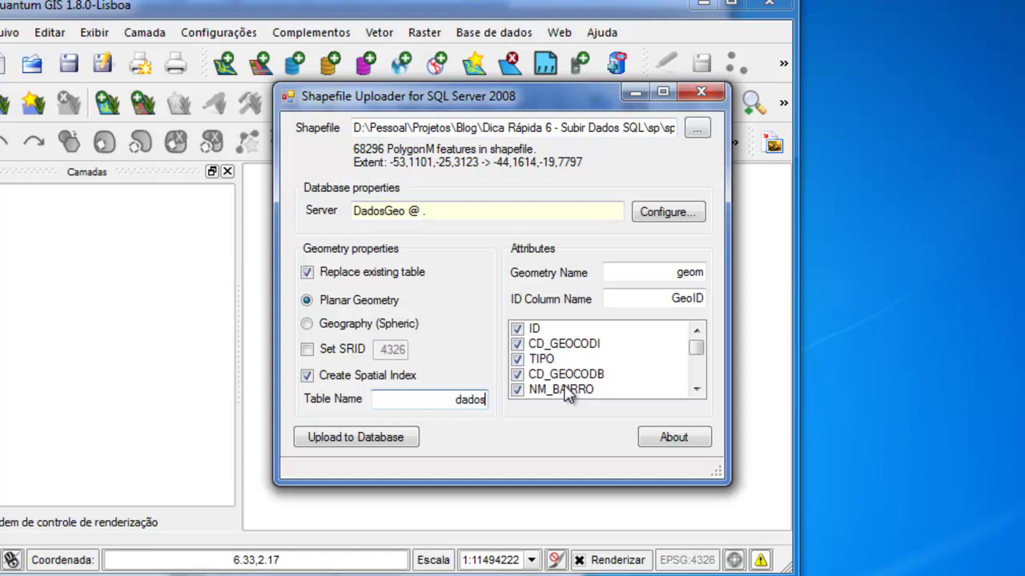
- Upload the shapefile to the database as Geography (Spheric) with SRID 4326, and close the uploader
click(307, 324)
click(341, 443)
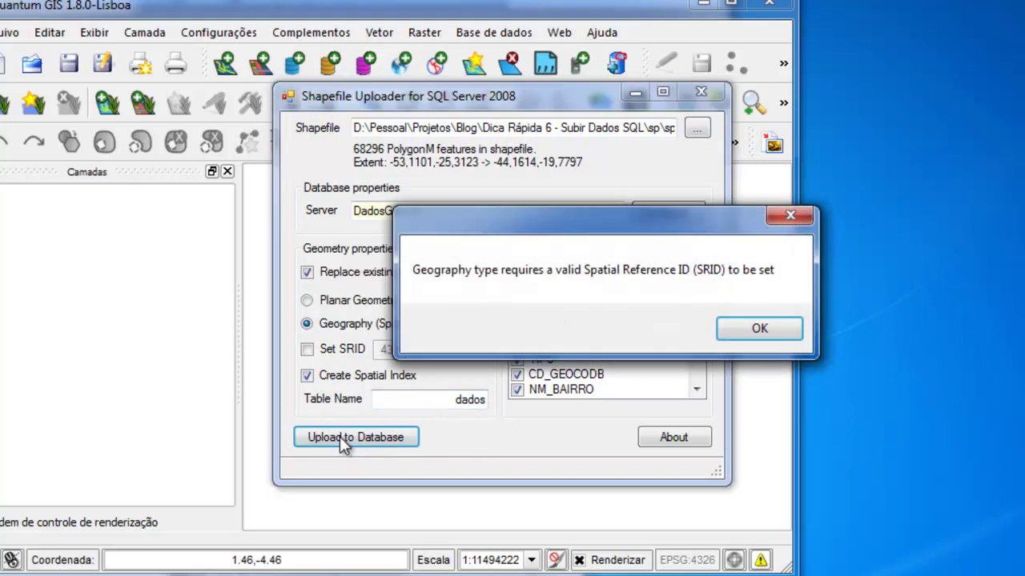
click(749, 328)
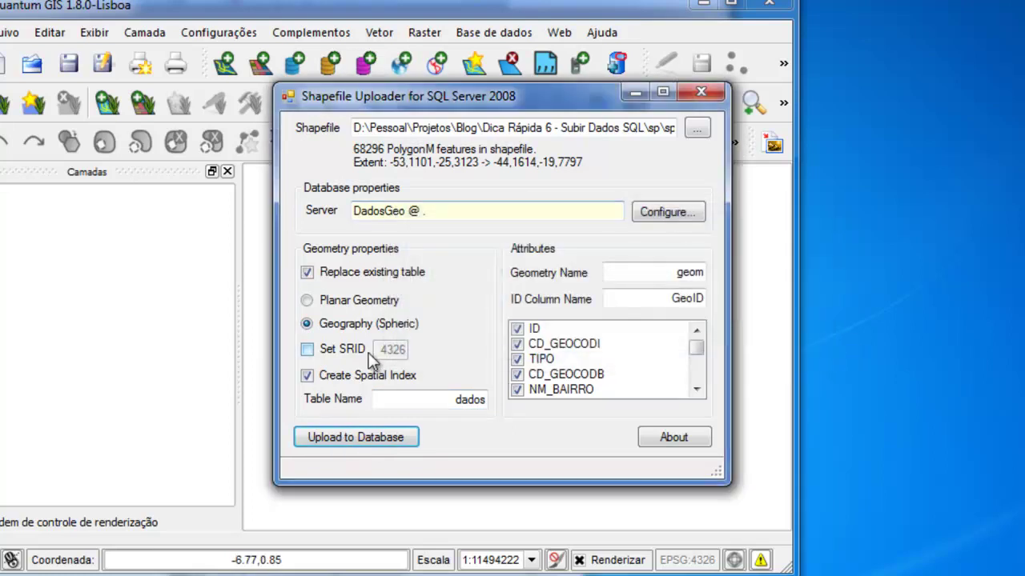
click(363, 353)
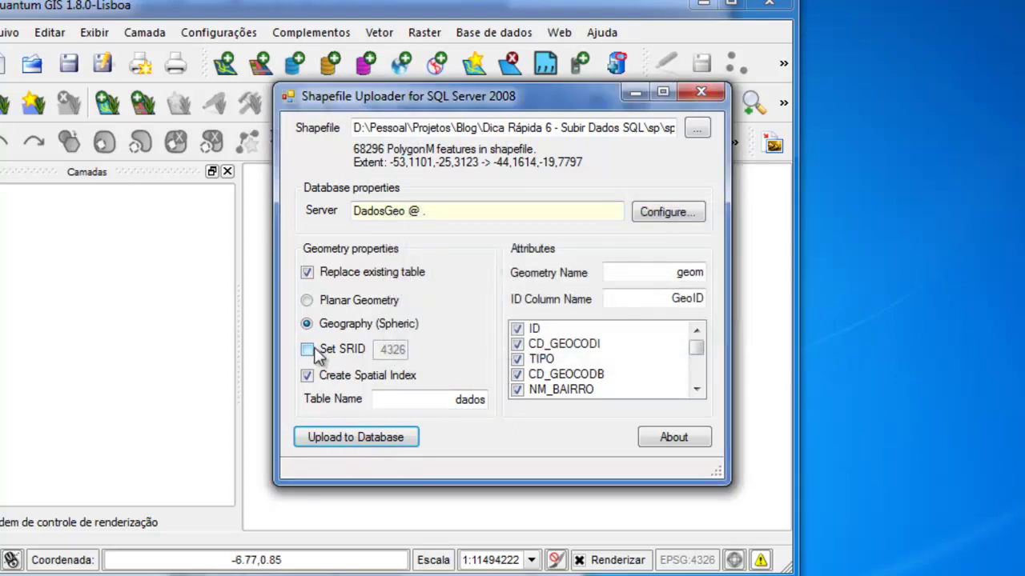
click(377, 437)
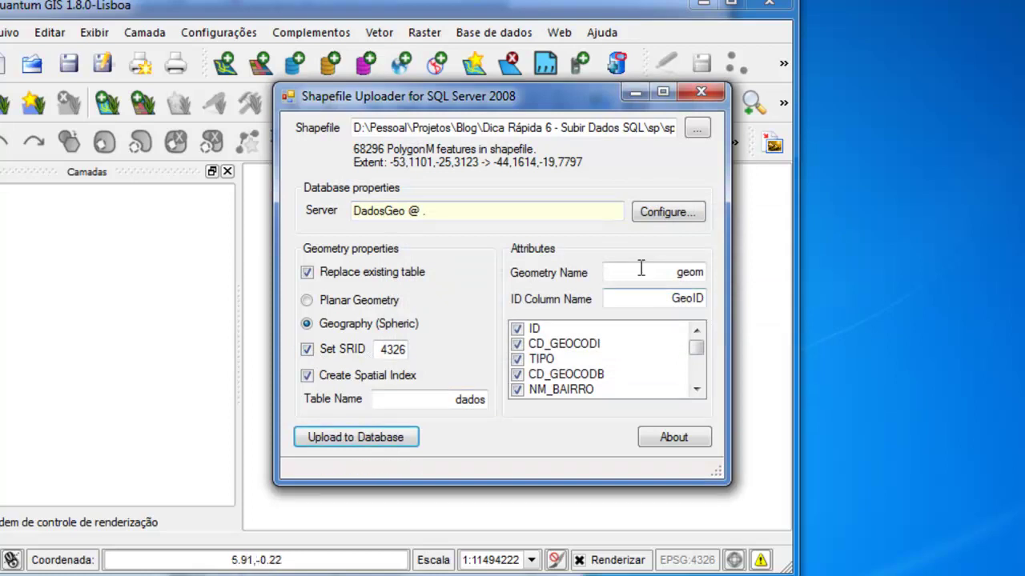
click(701, 92)
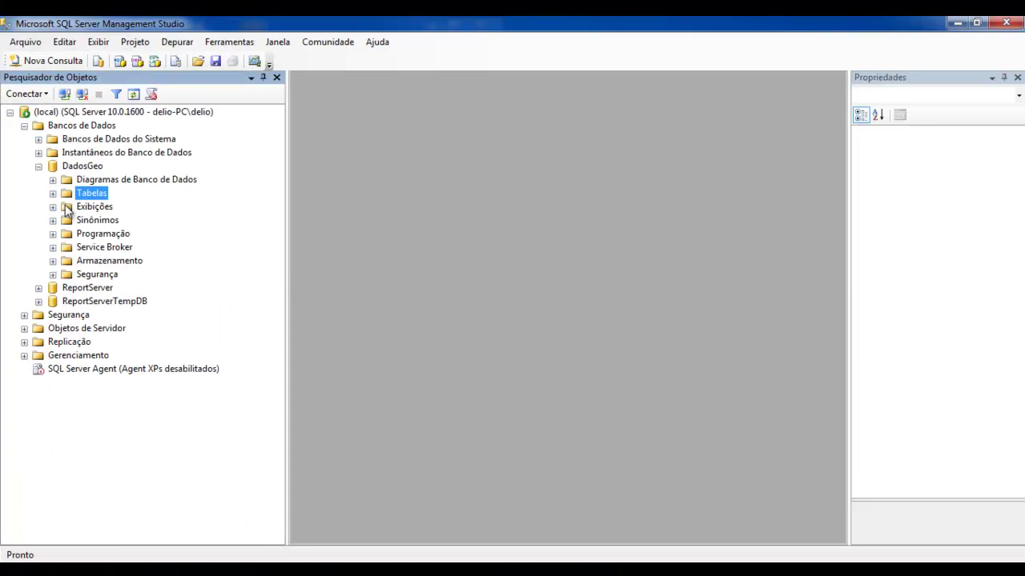
- In SQL Server Management Studio, query the top 1000 rows of dbo.dados in DadosGeo and examine the geom column
click(53, 194)
right_click(99, 221)
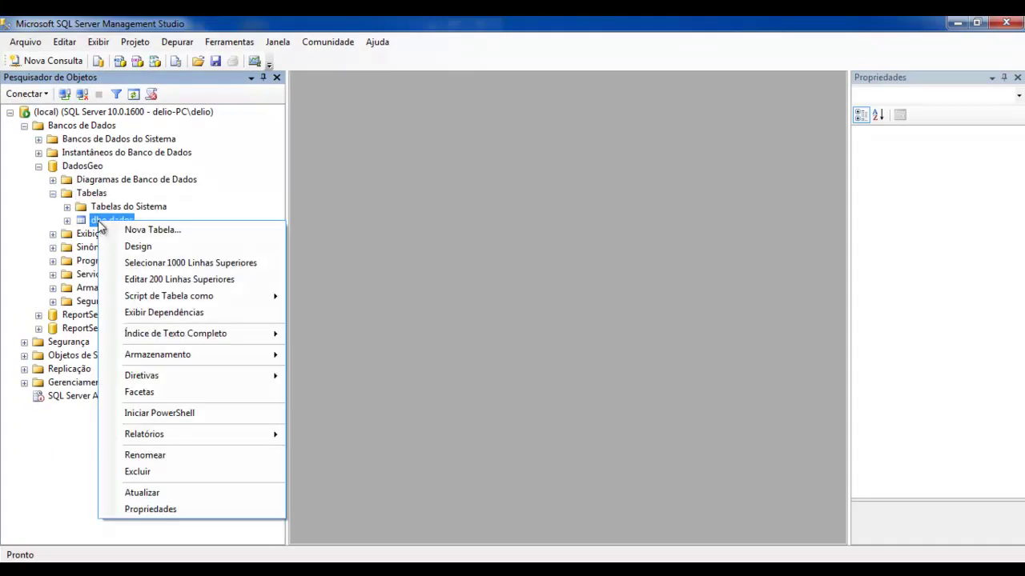
click(200, 264)
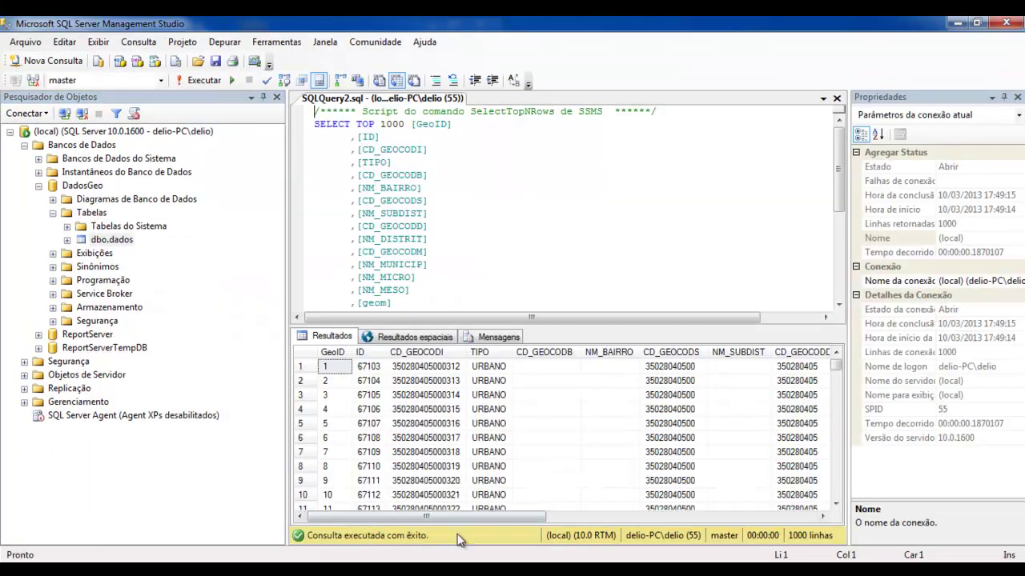
drag(452, 516, 725, 517)
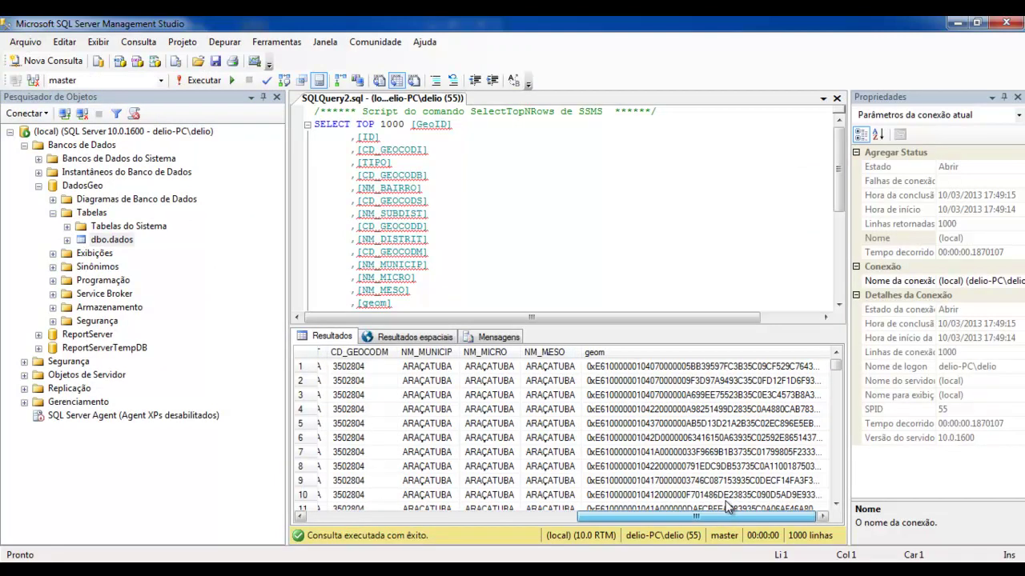
click(631, 354)
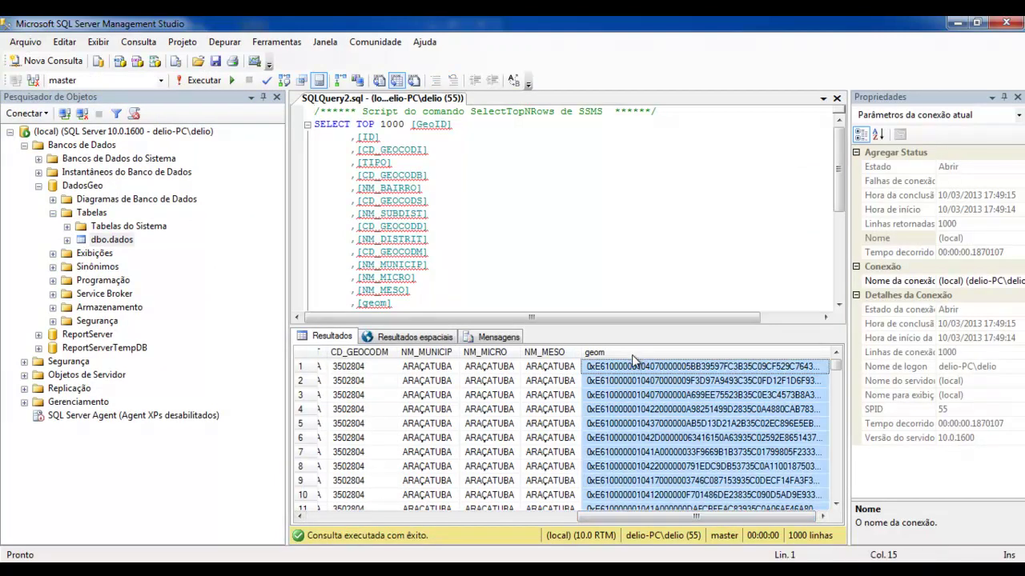
click(965, 23)
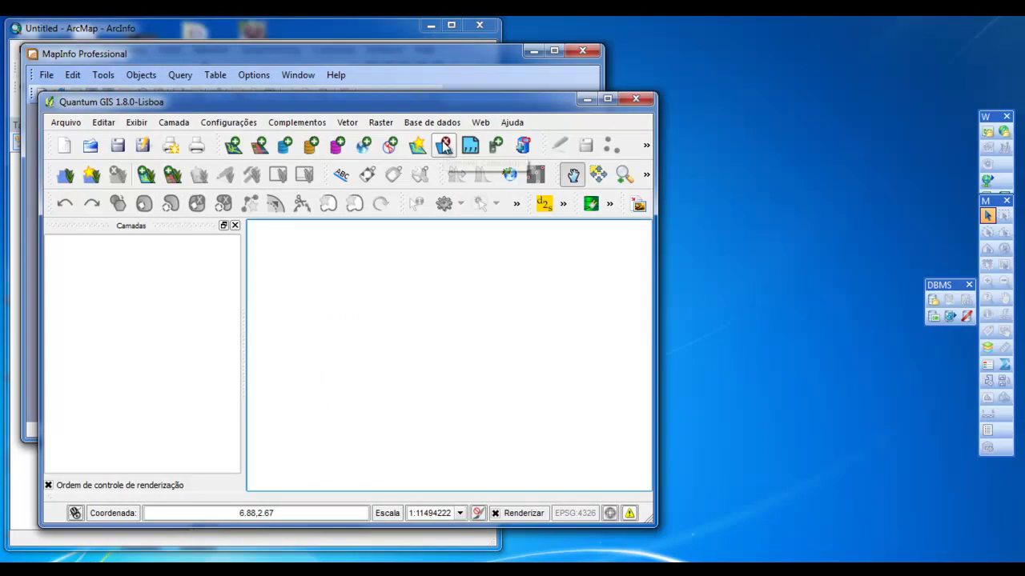
drag(197, 109, 235, 110)
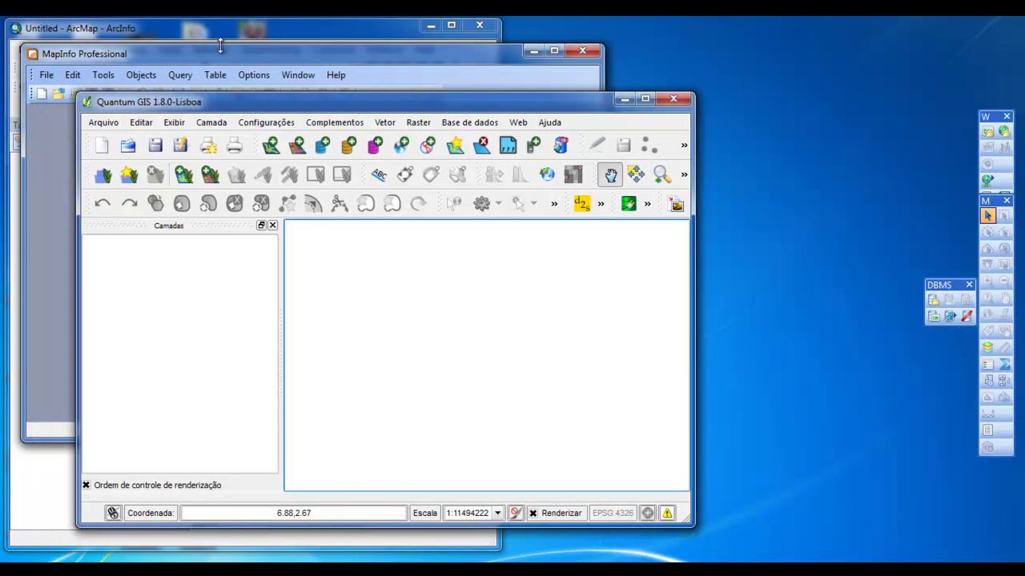
click(212, 51)
click(213, 29)
drag(212, 30, 227, 29)
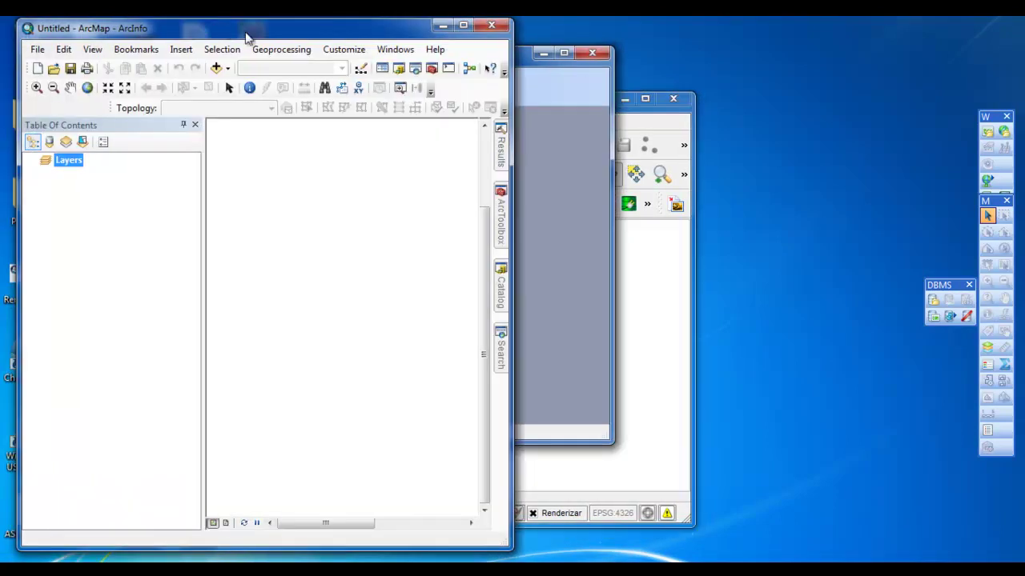
- Switch to MapInfo Professional, connect through the debulhado.dsn data source and choose the DBMS table dados for opening
click(553, 50)
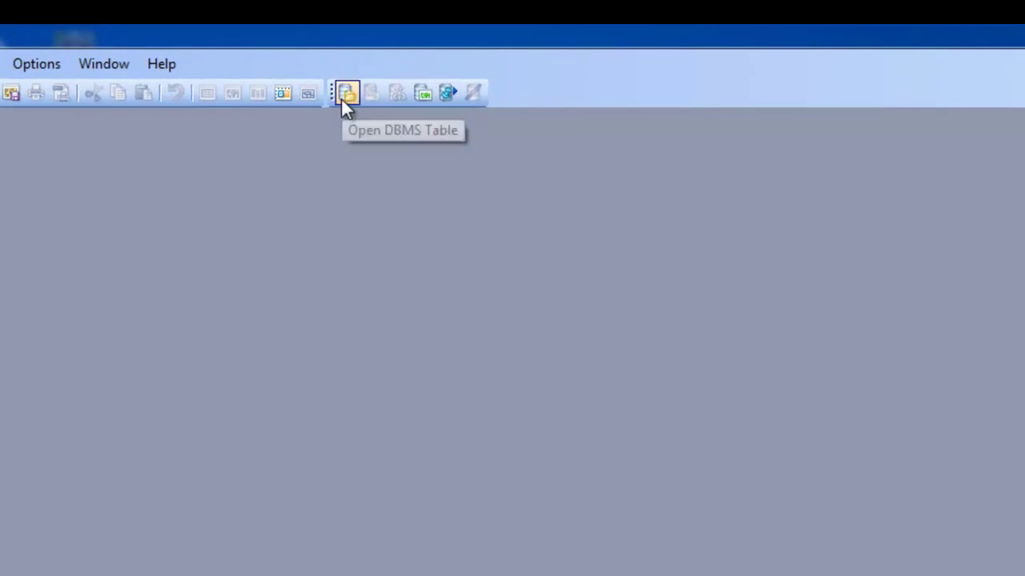
click(343, 96)
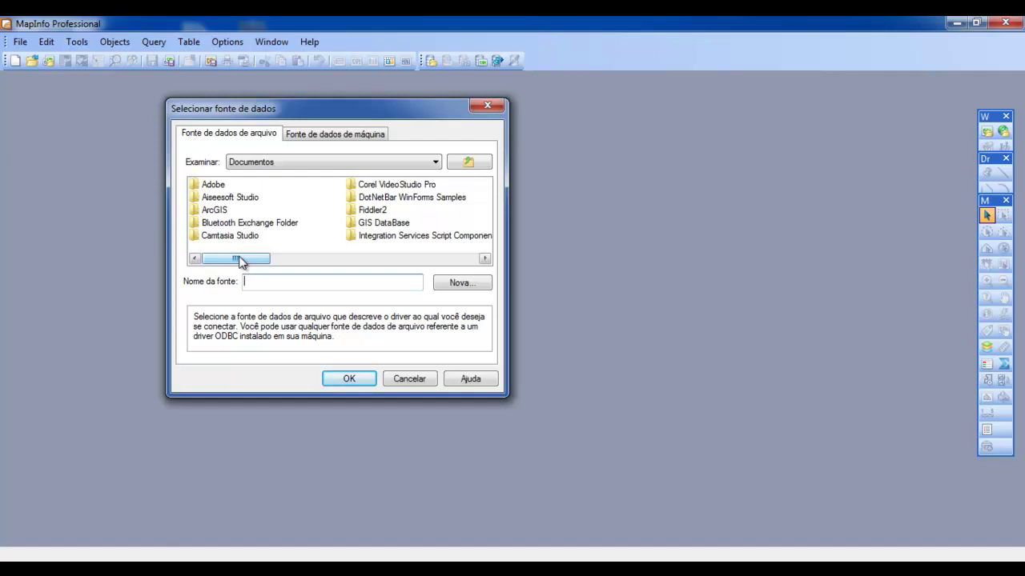
drag(237, 260, 451, 266)
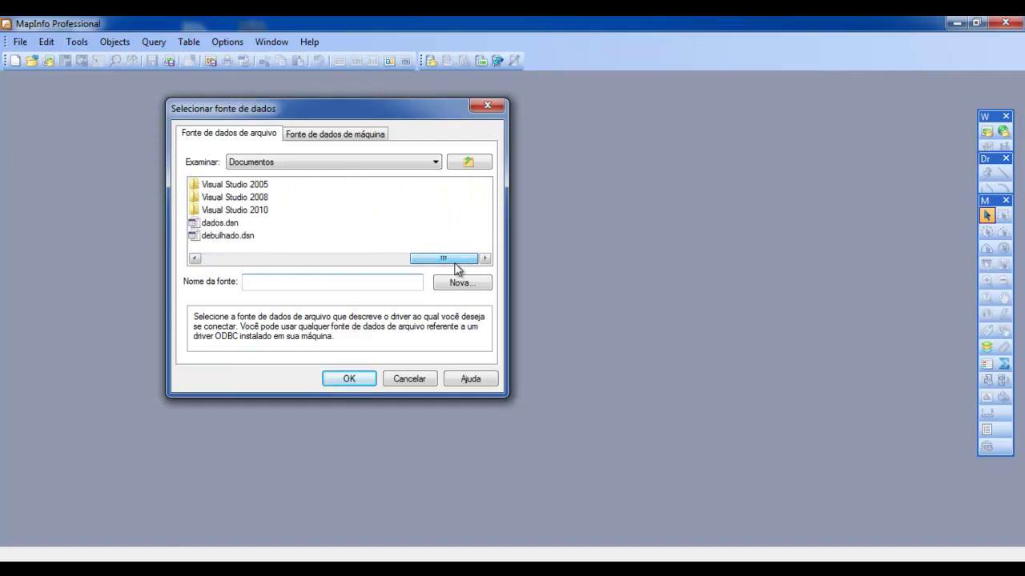
double_click(234, 237)
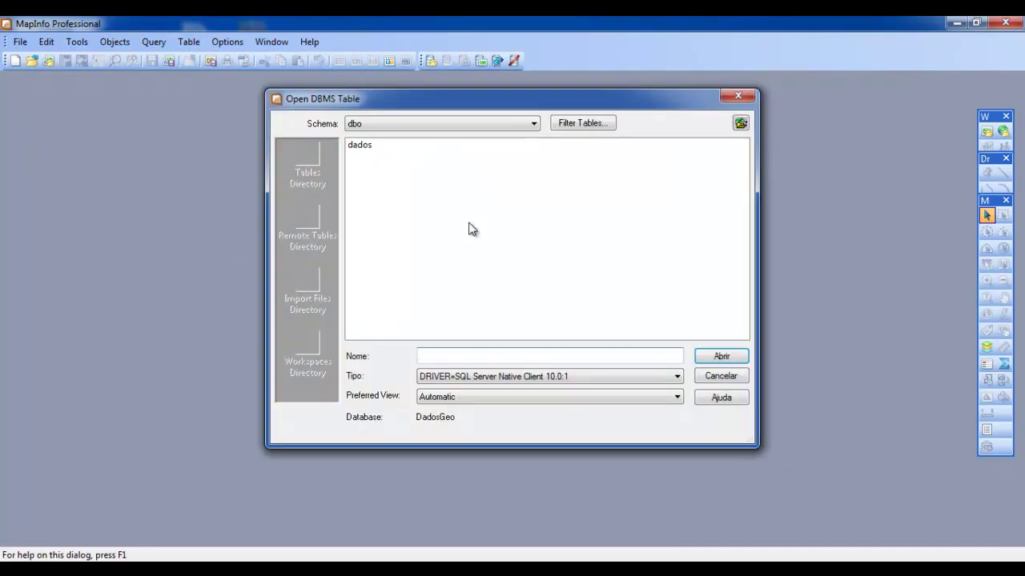
click(370, 149)
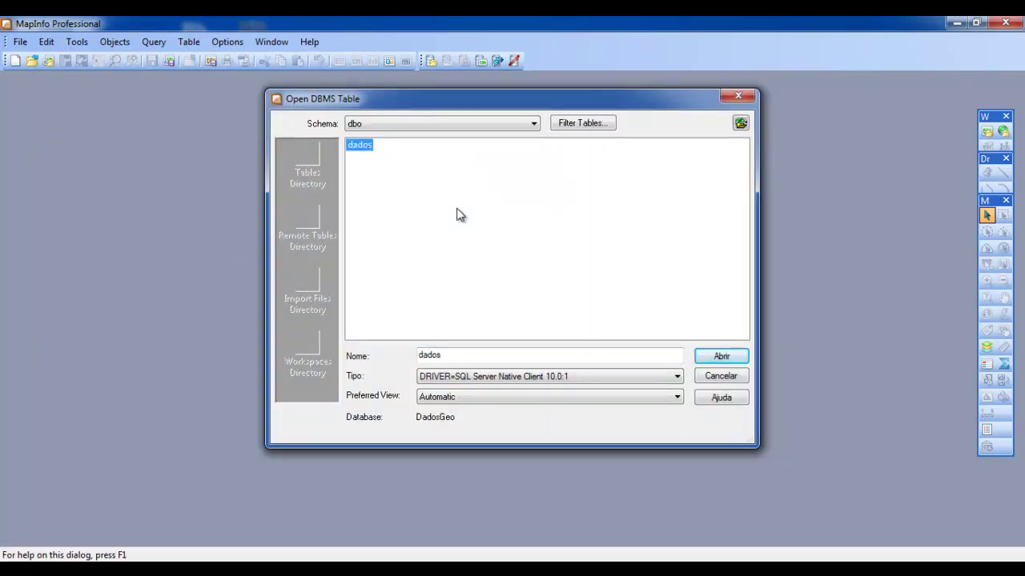
click(713, 360)
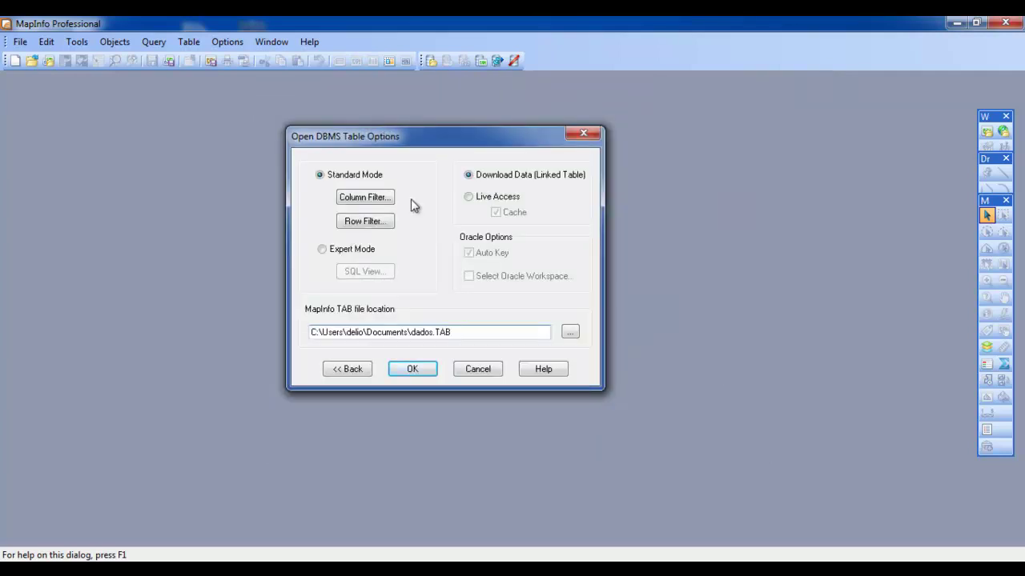
- Inspect the TAB file location and set the dados table to Live Access
drag(483, 332, 261, 336)
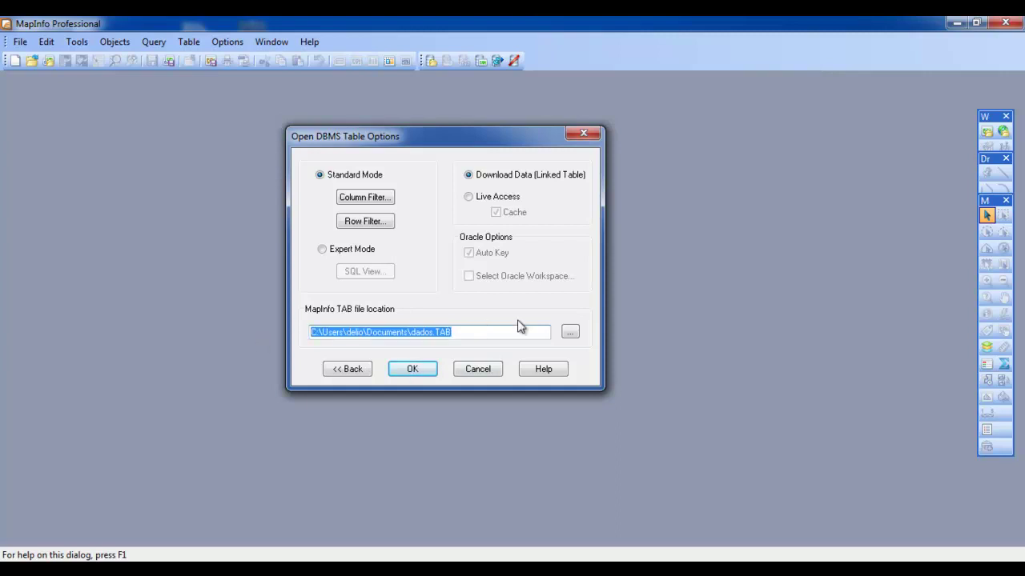
click(436, 331)
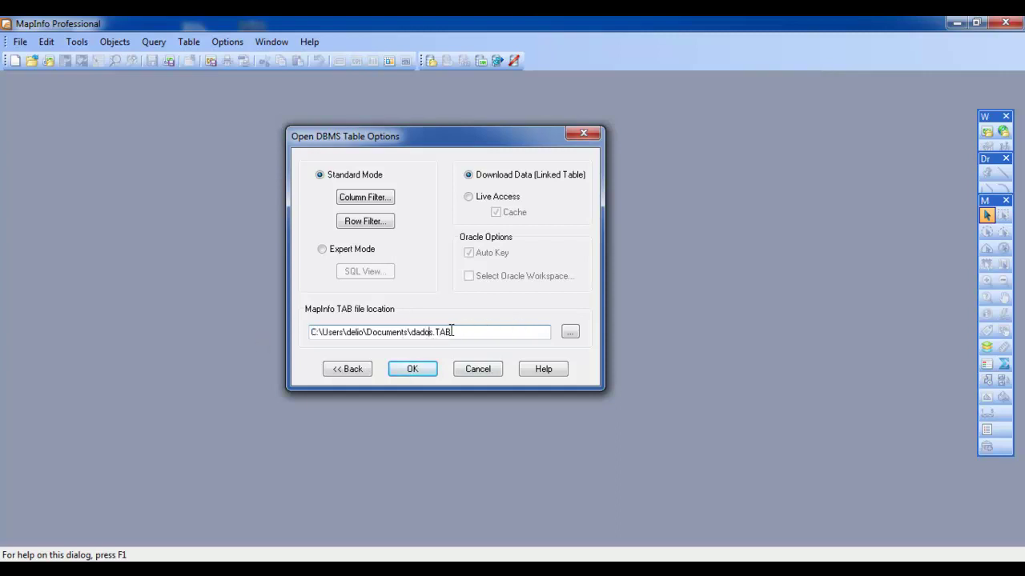
drag(452, 332, 386, 333)
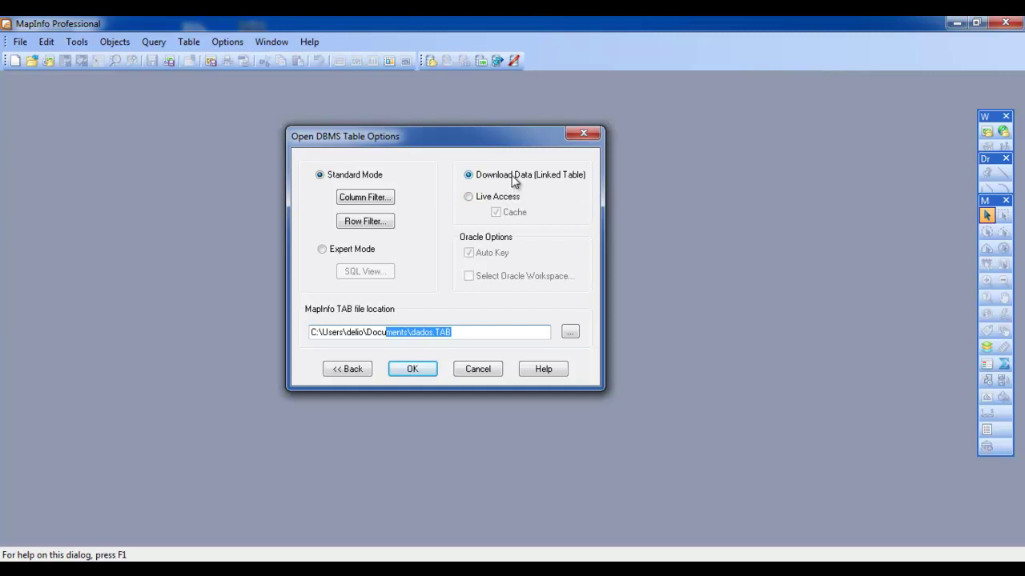
click(470, 197)
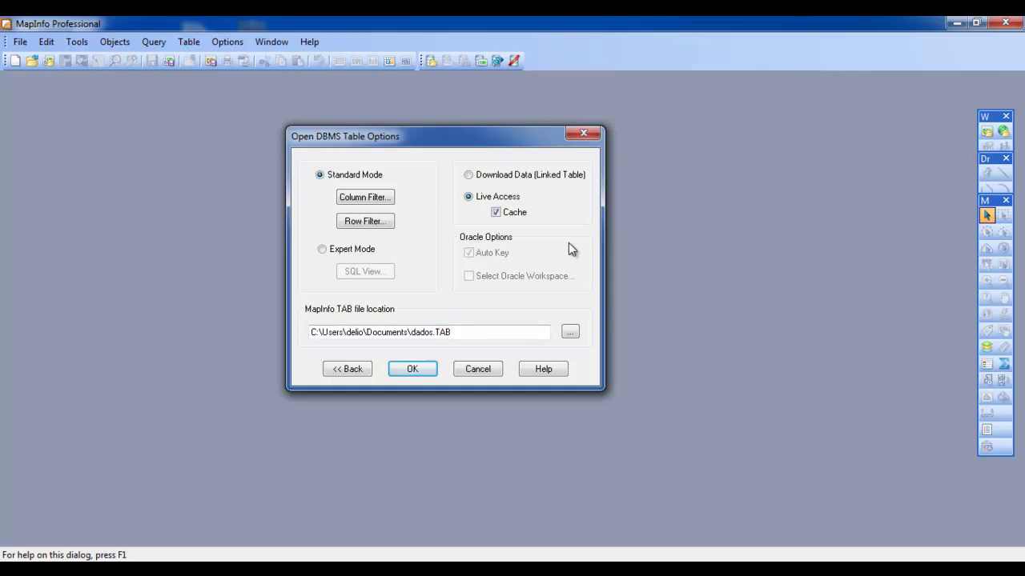
- Review the column filter for the dados table and accept fetching all columns
click(358, 197)
drag(417, 244, 424, 216)
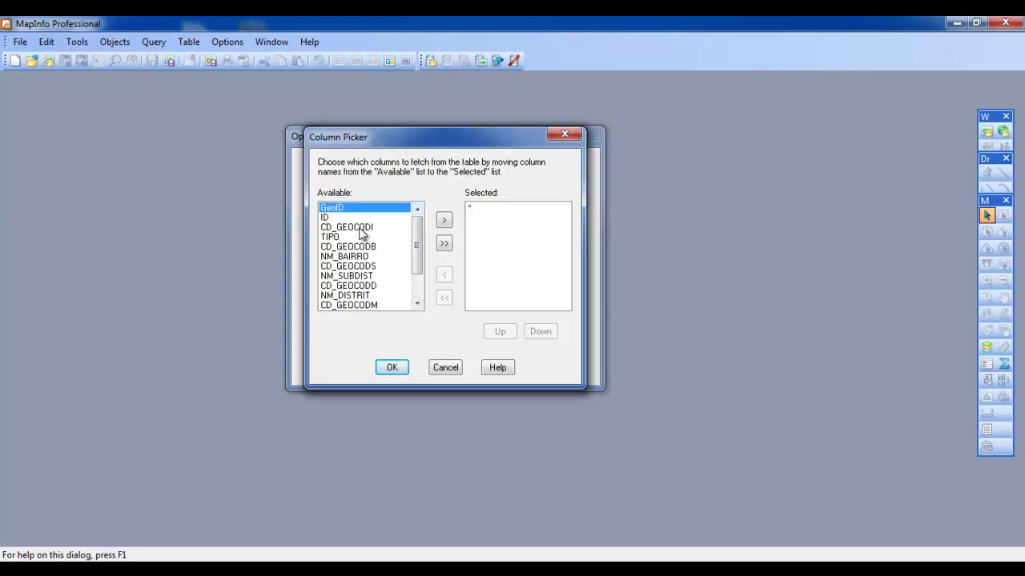
click(477, 208)
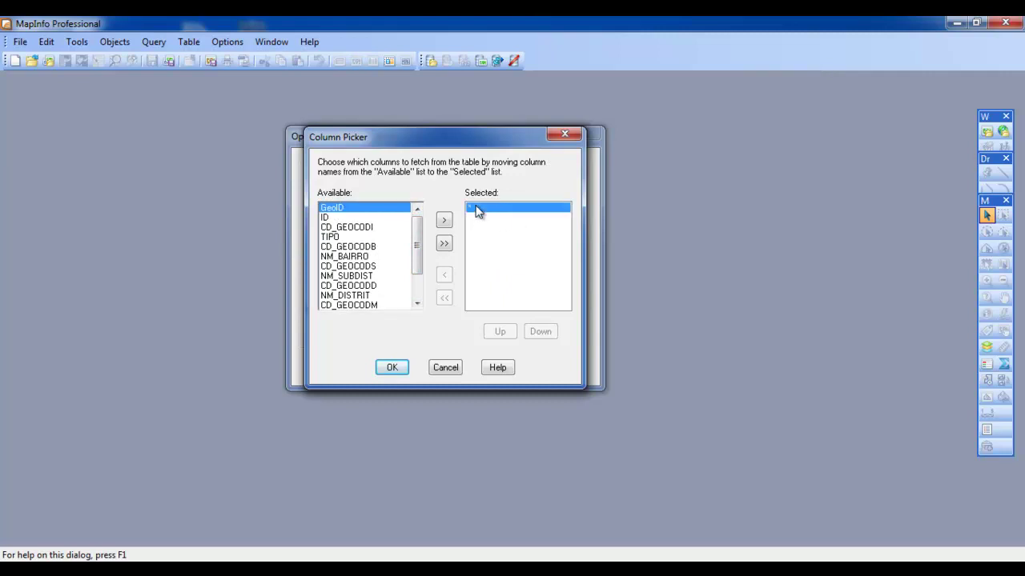
click(392, 367)
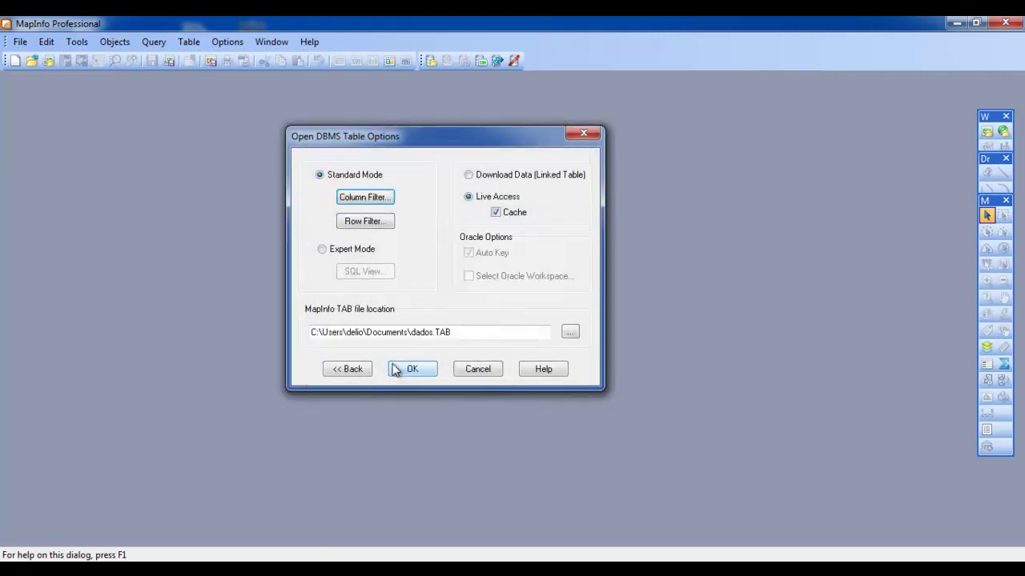
- Examine the columns available for row filtering and leave the row filter without applying any condition
click(358, 227)
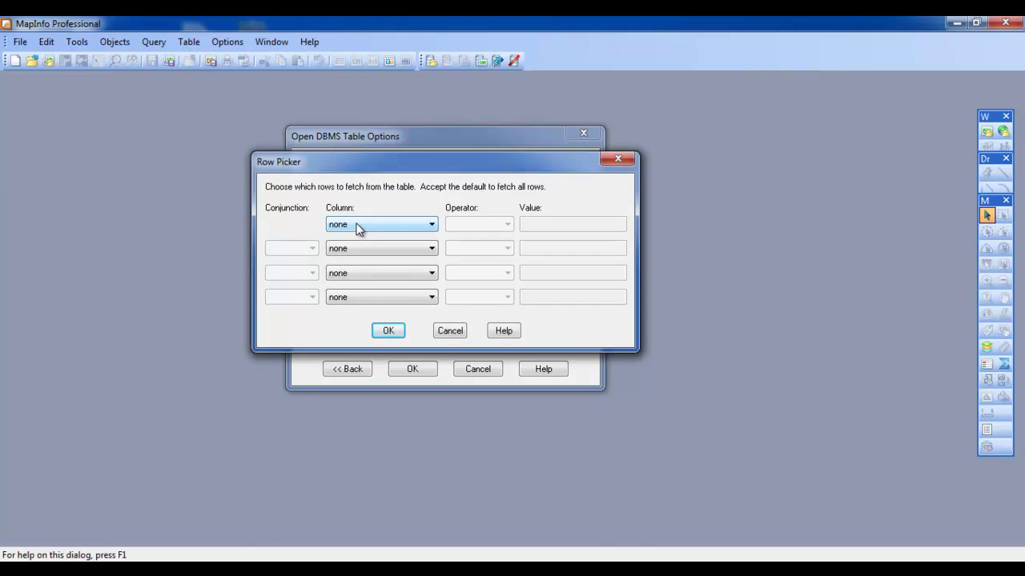
click(358, 227)
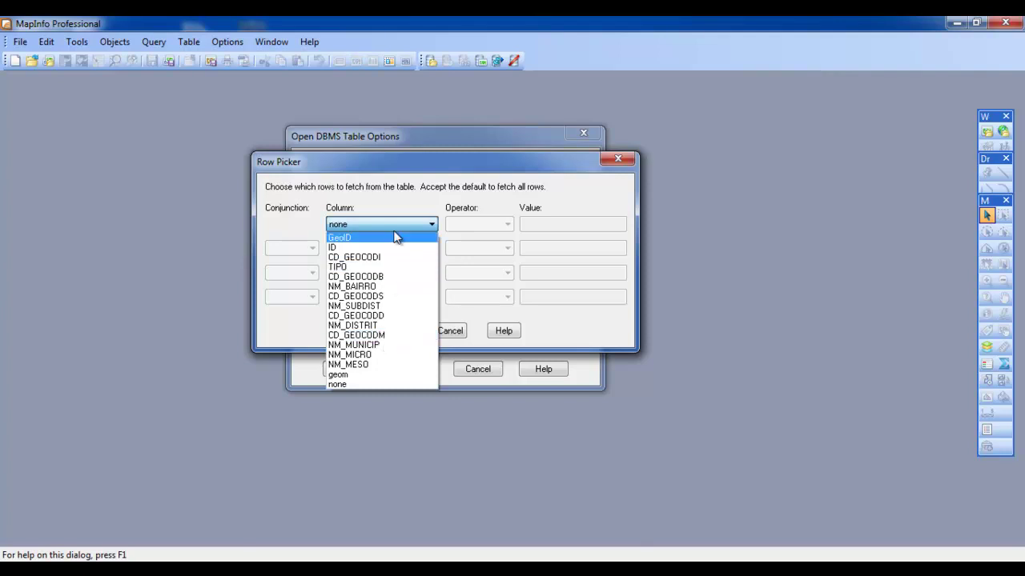
click(405, 189)
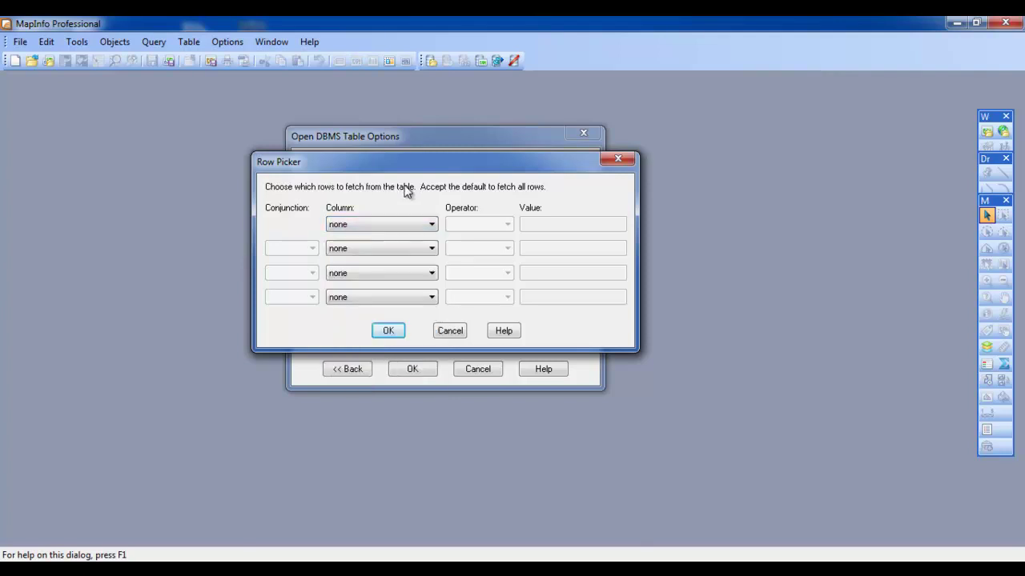
click(443, 335)
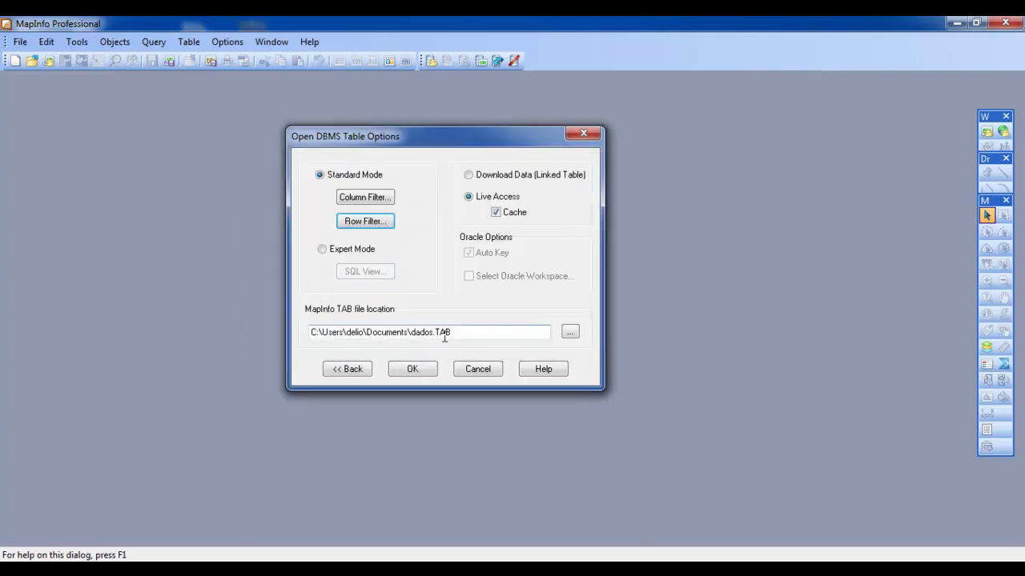
- Open the dados table with the chosen options and browse its records in a maximised browser window
click(402, 367)
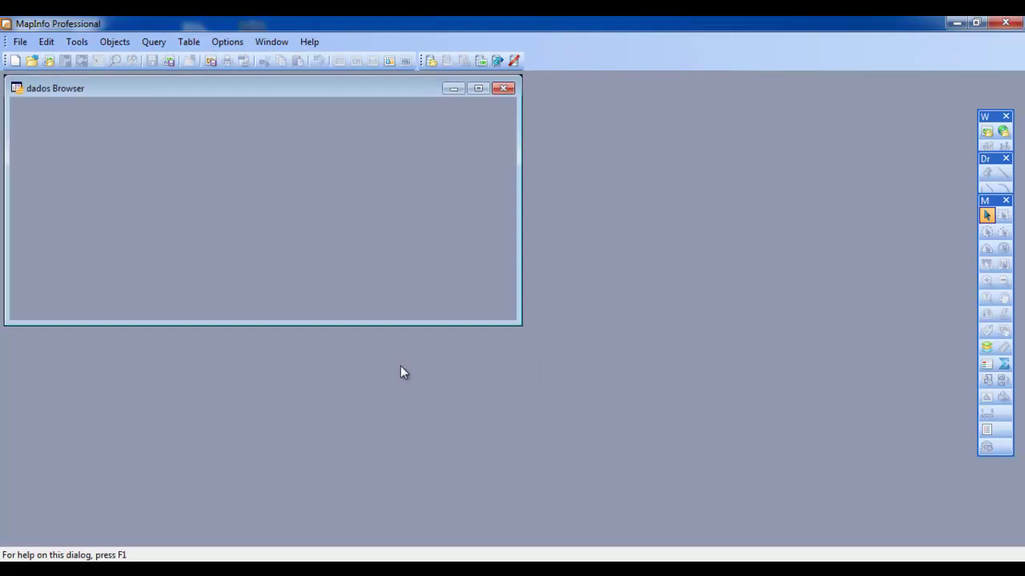
click(480, 86)
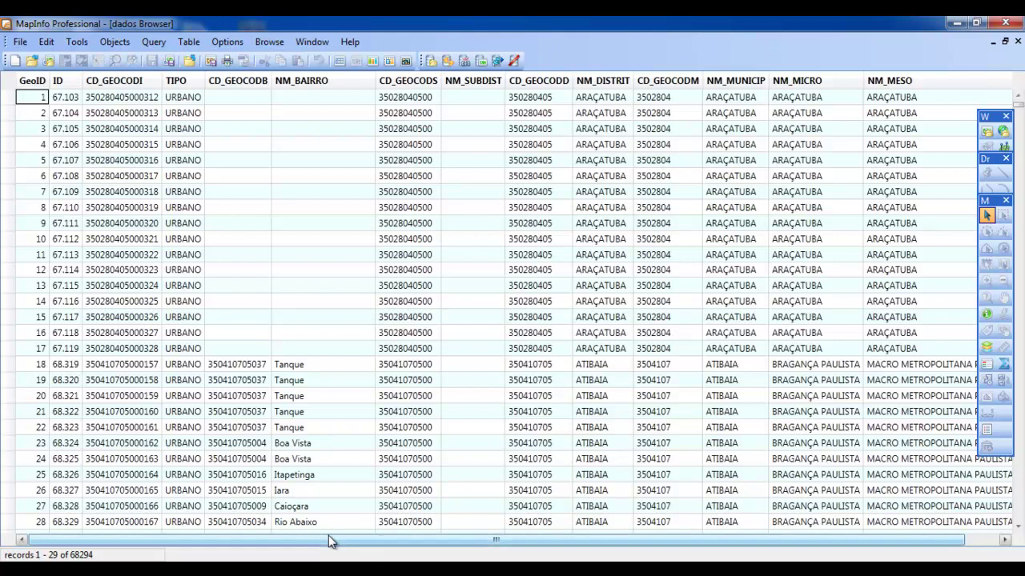
drag(561, 541, 304, 549)
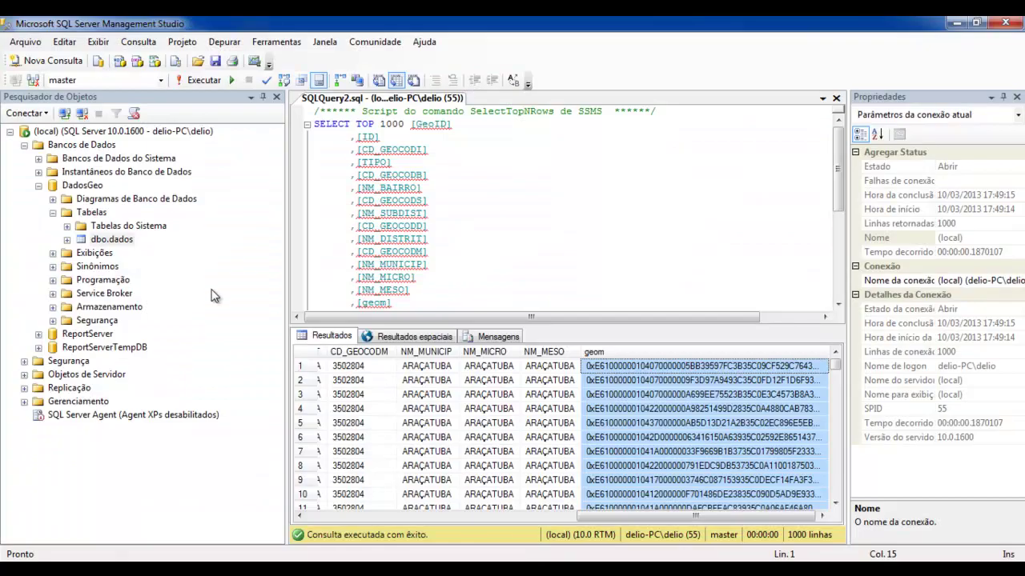
- Switch to SQL Server Management Studio and inspect the tables of the DadosGeo database, selecting dbo.dados
click(92, 213)
click(96, 226)
click(98, 237)
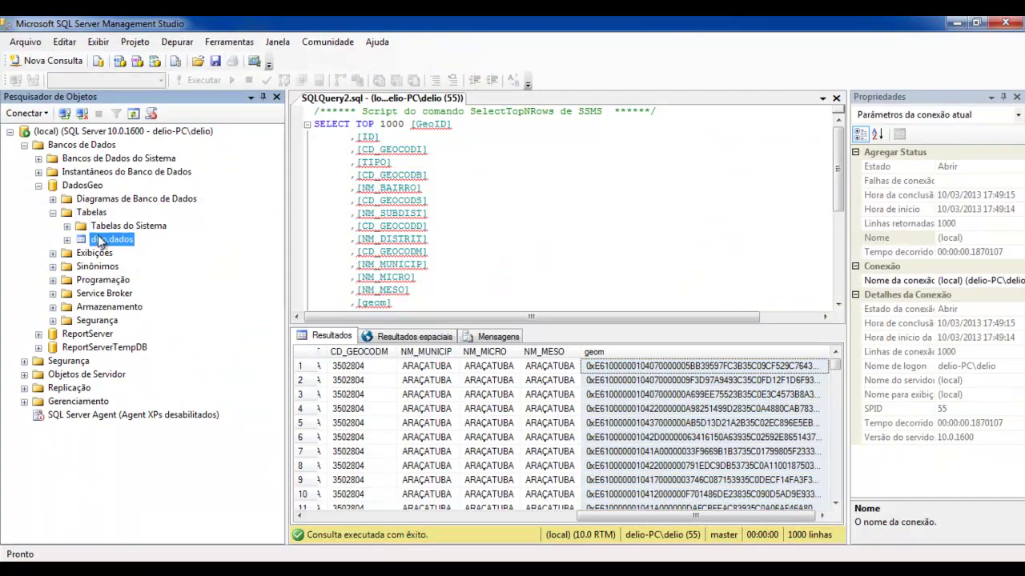
- Highlight the NM_MICRO through geom values of the first two query rows, and close the dados browser in MapInfo Professional
drag(490, 366, 705, 380)
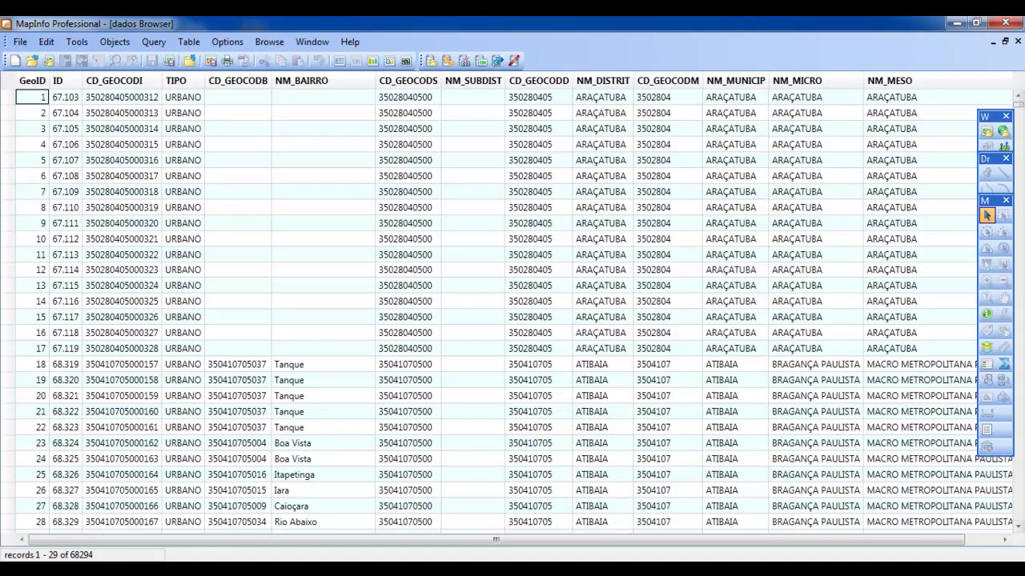
click(1018, 41)
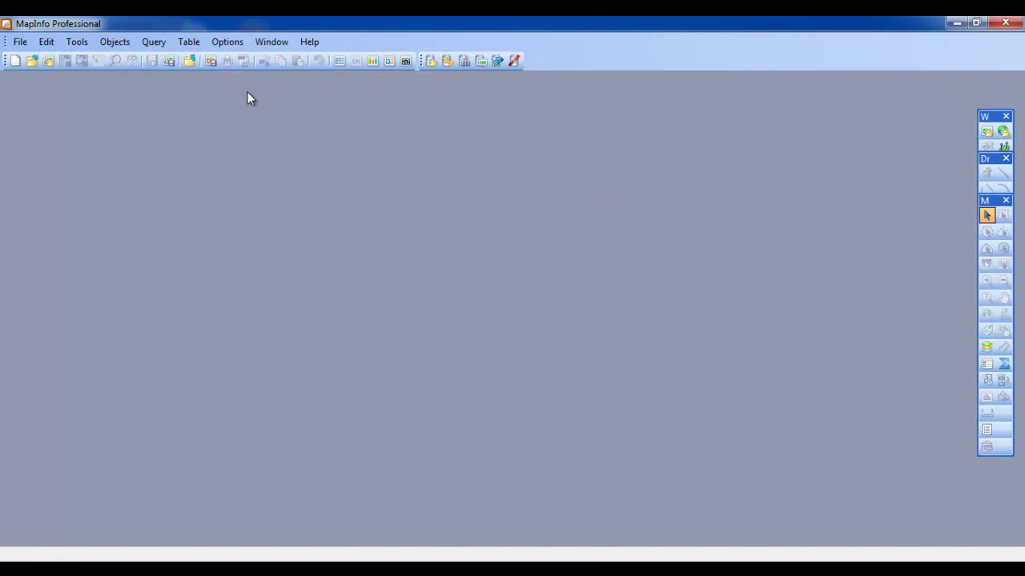
- Launch EasyLoader and connect it through ODBC using the file data source debulhado.dsn in the Documents folder
click(77, 42)
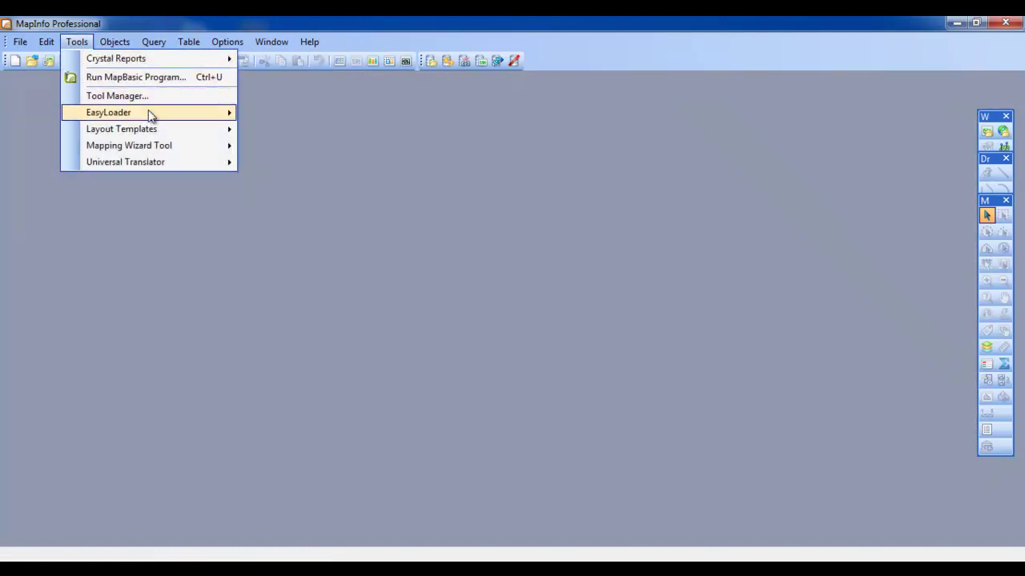
mouse_move(148, 110)
click(278, 116)
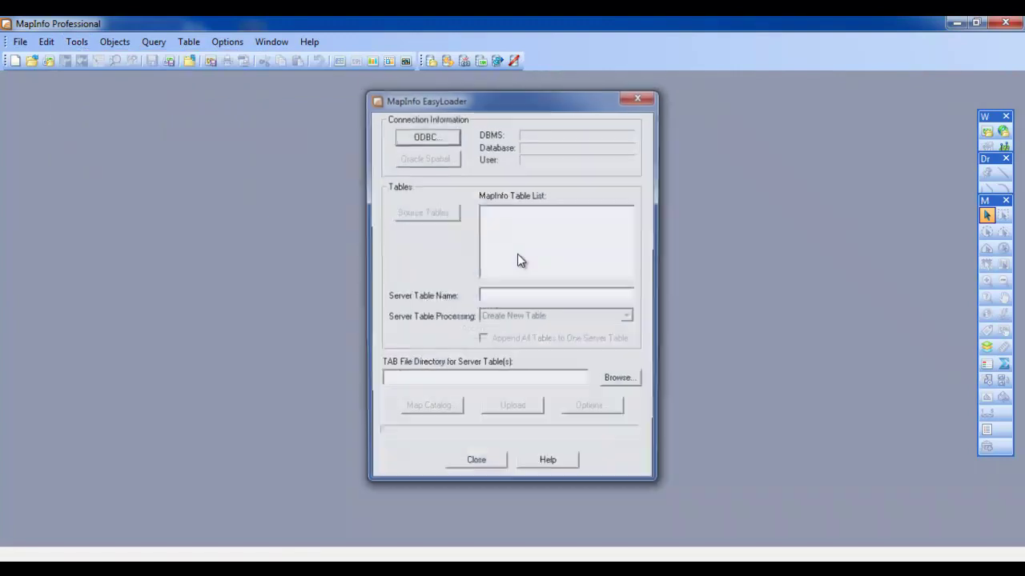
click(433, 141)
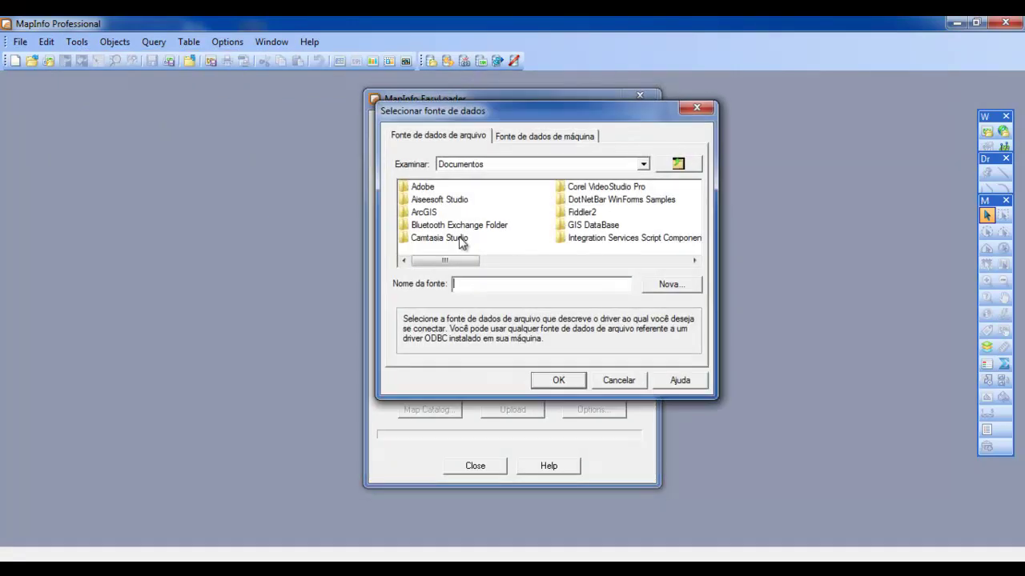
drag(453, 262, 650, 295)
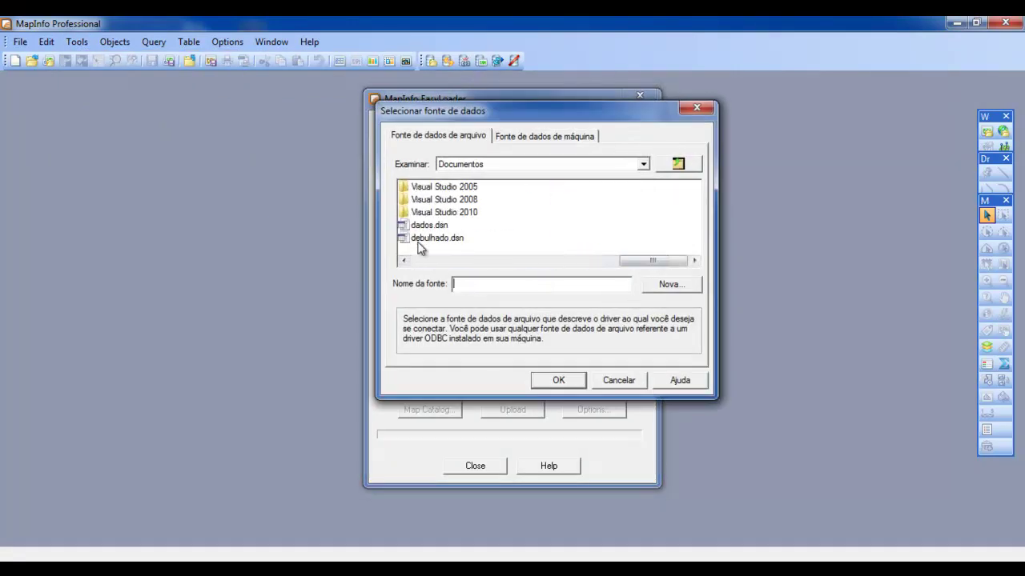
double_click(418, 241)
- Create the MapInfo map catalog on the connected server and close EasyLoader
click(418, 414)
click(596, 326)
click(648, 97)
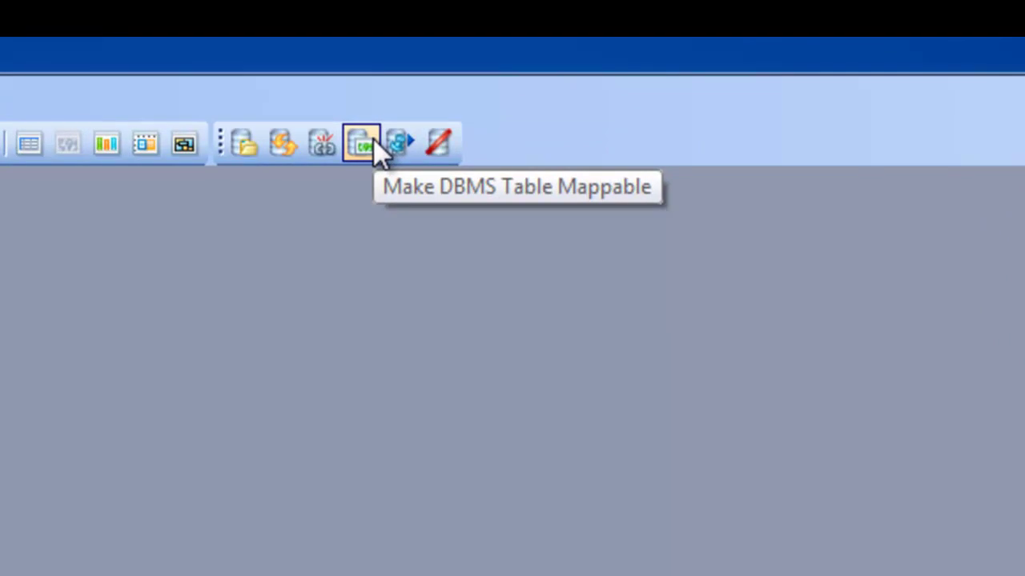
- Start making a DBMS table mappable and choose the dados table in the dbo schema of DadosGeo
click(373, 142)
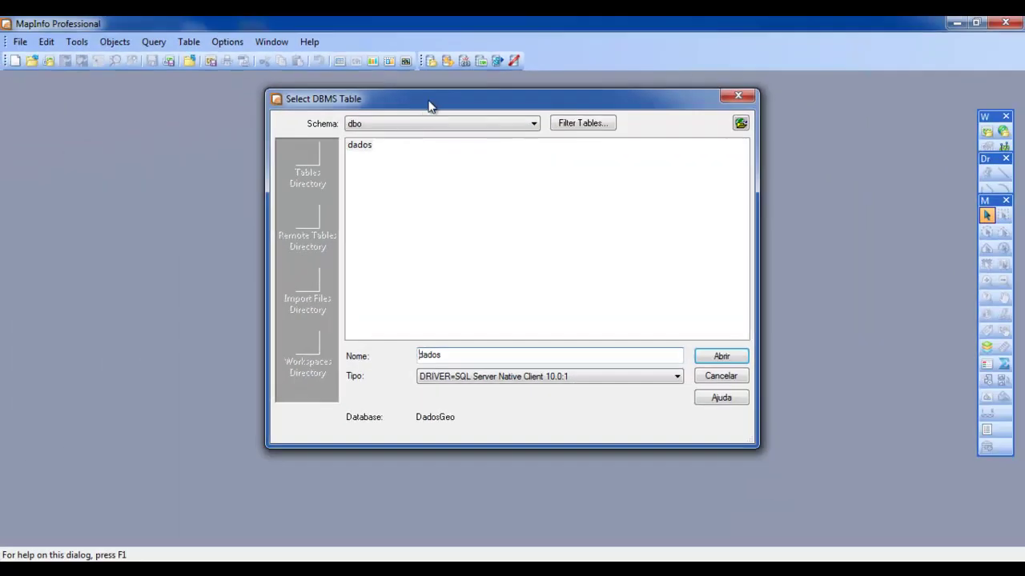
drag(430, 104, 406, 150)
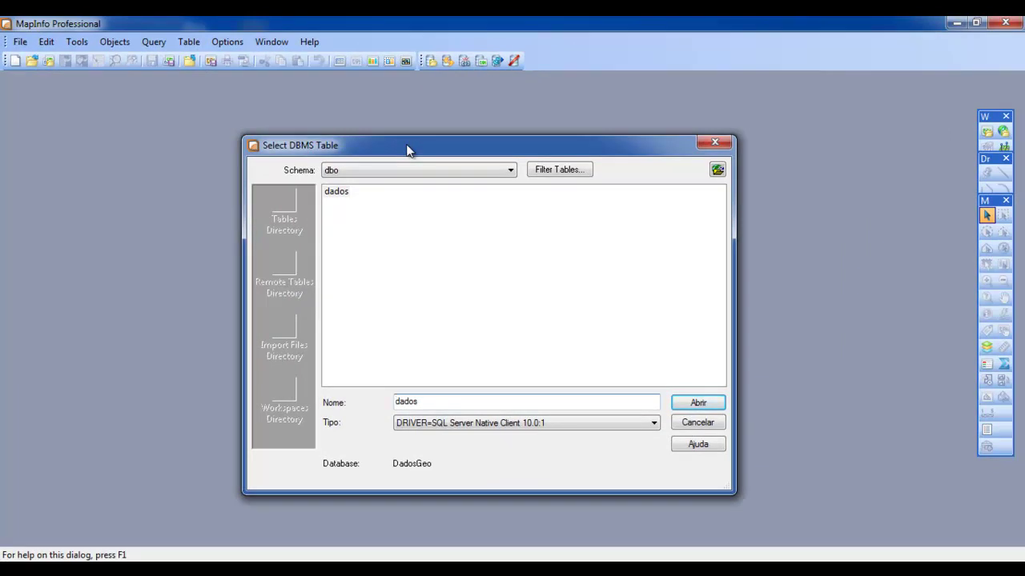
click(335, 192)
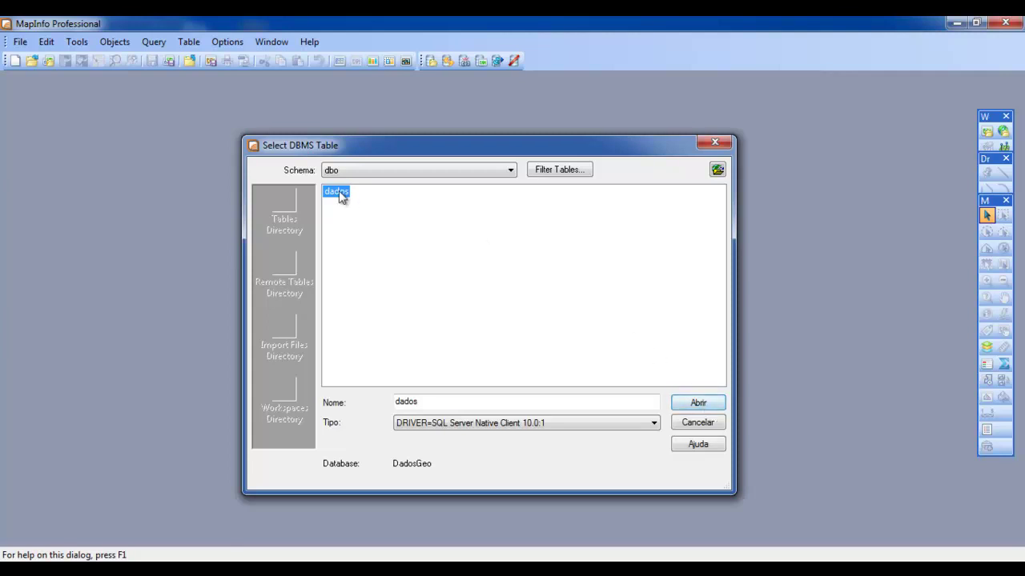
click(698, 403)
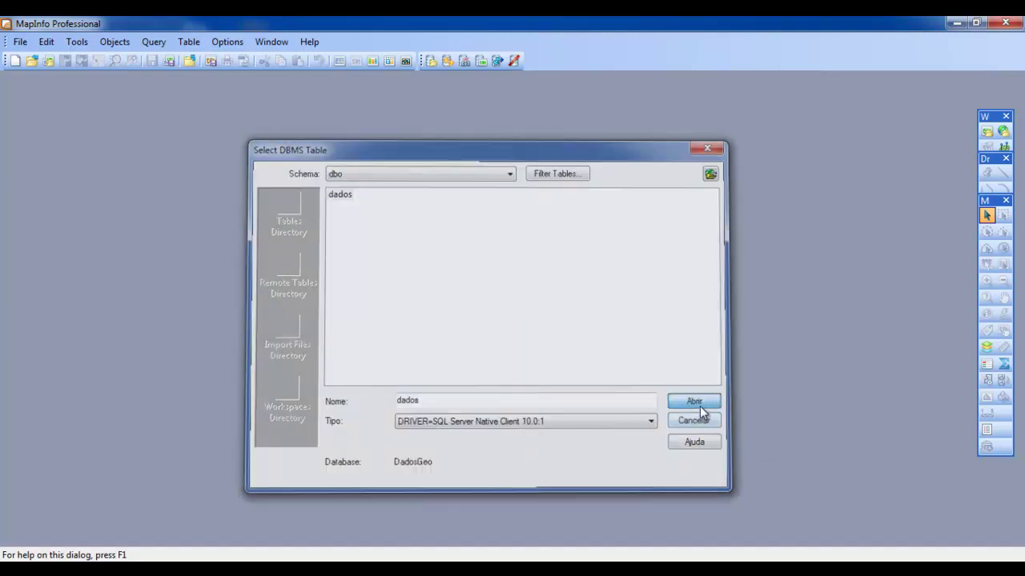
- Keep SQLServerSpatial Geography as the index type on the geom column and set the object type to Region
drag(460, 142, 402, 137)
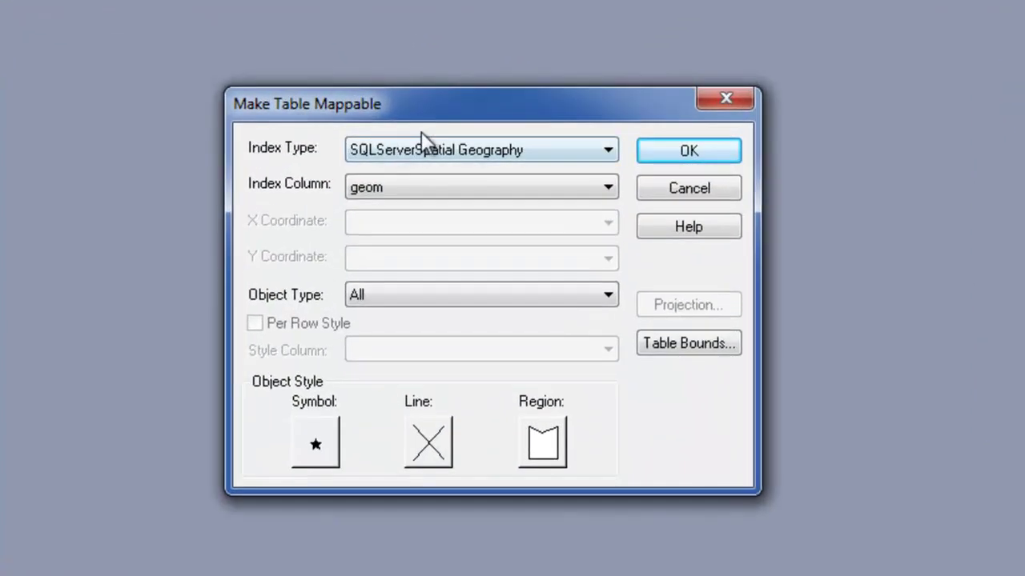
click(386, 160)
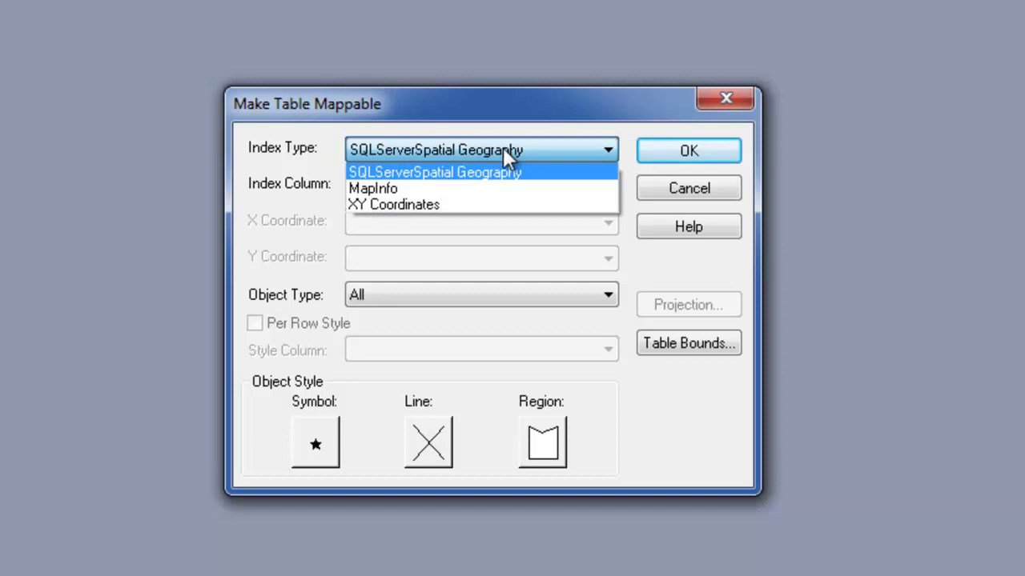
click(449, 171)
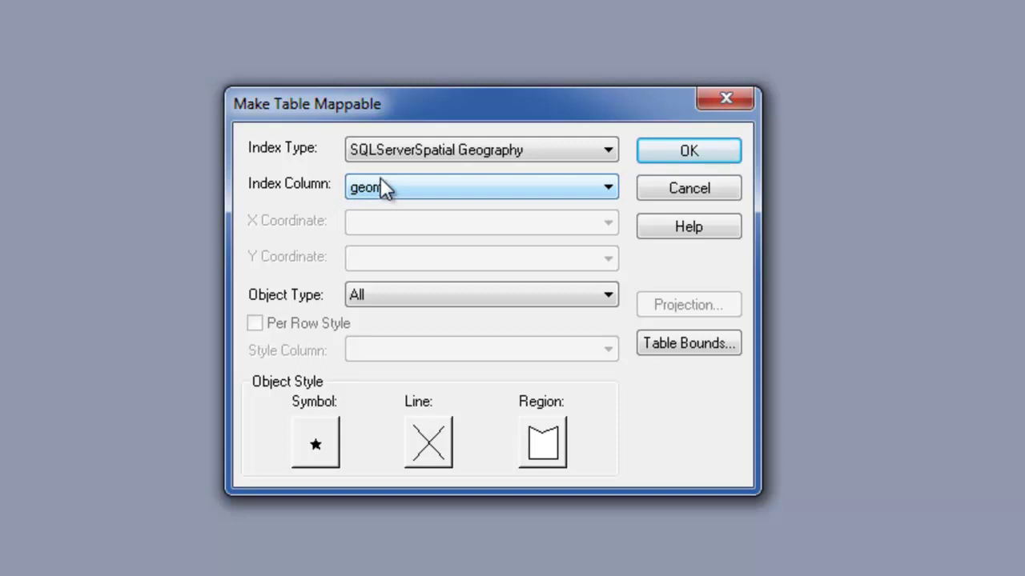
click(430, 296)
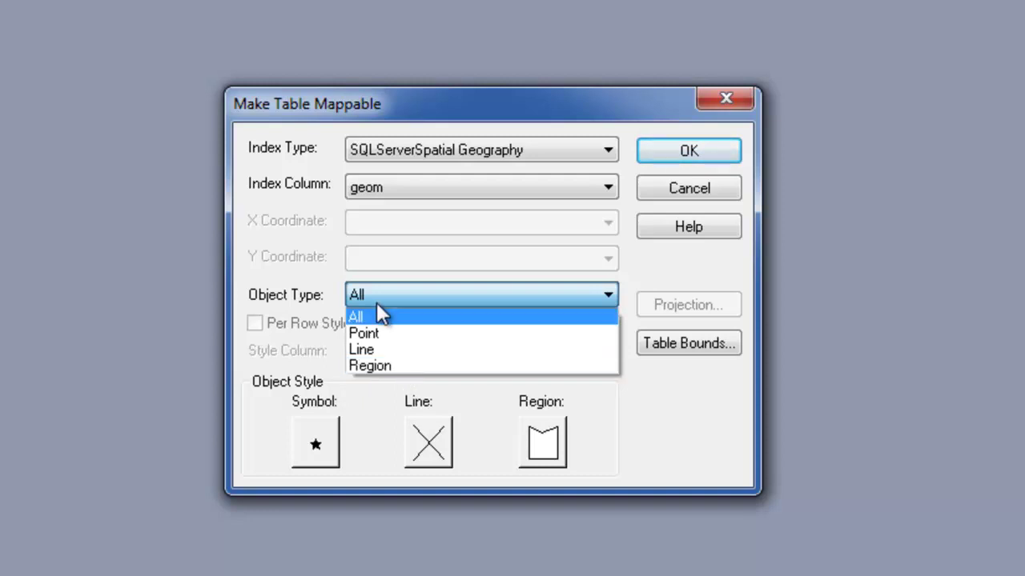
click(386, 360)
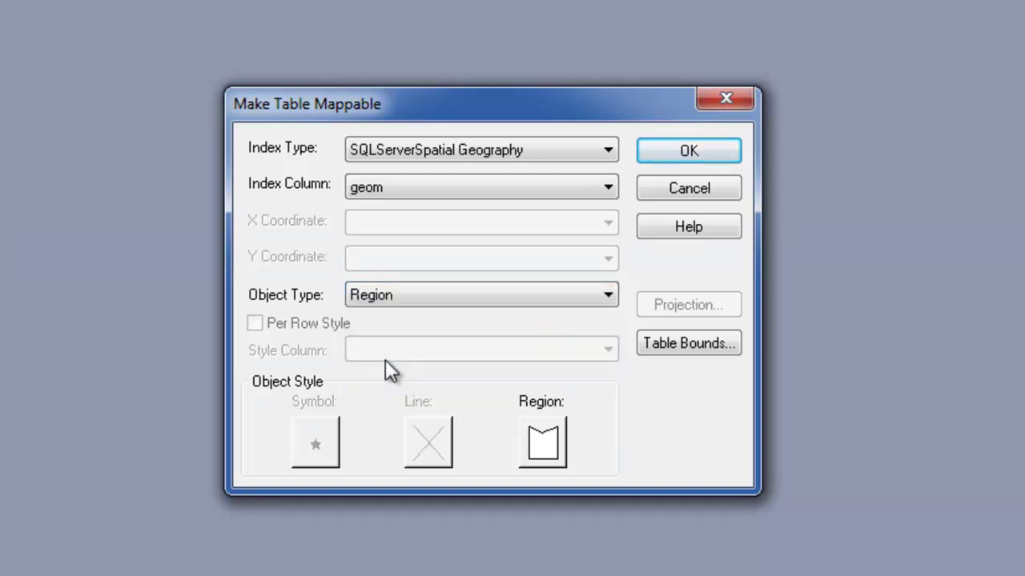
- Apply the horizontal-line fill pattern C1 to the region style and make the dados table mappable
click(551, 455)
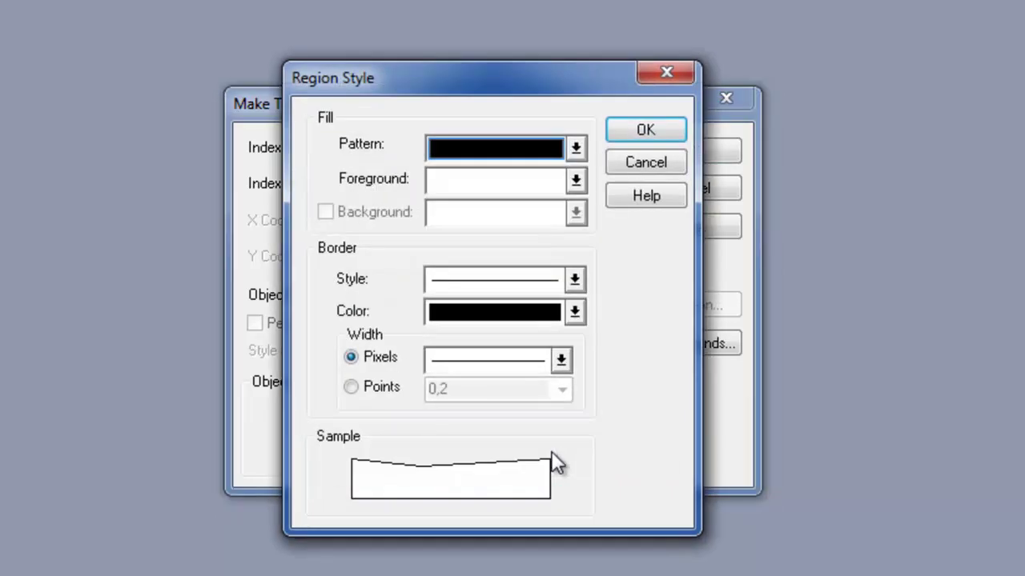
click(575, 147)
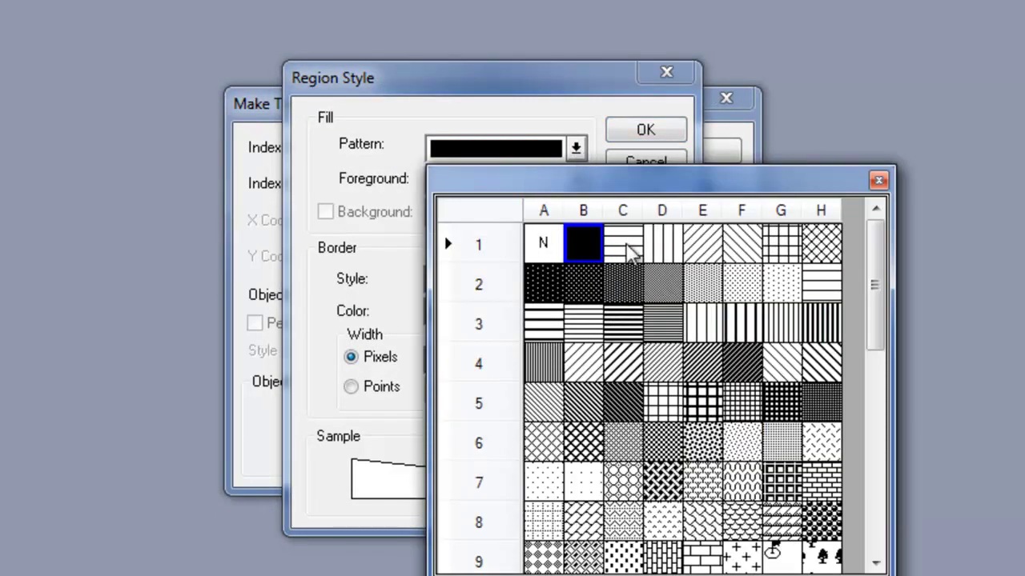
click(627, 243)
click(633, 139)
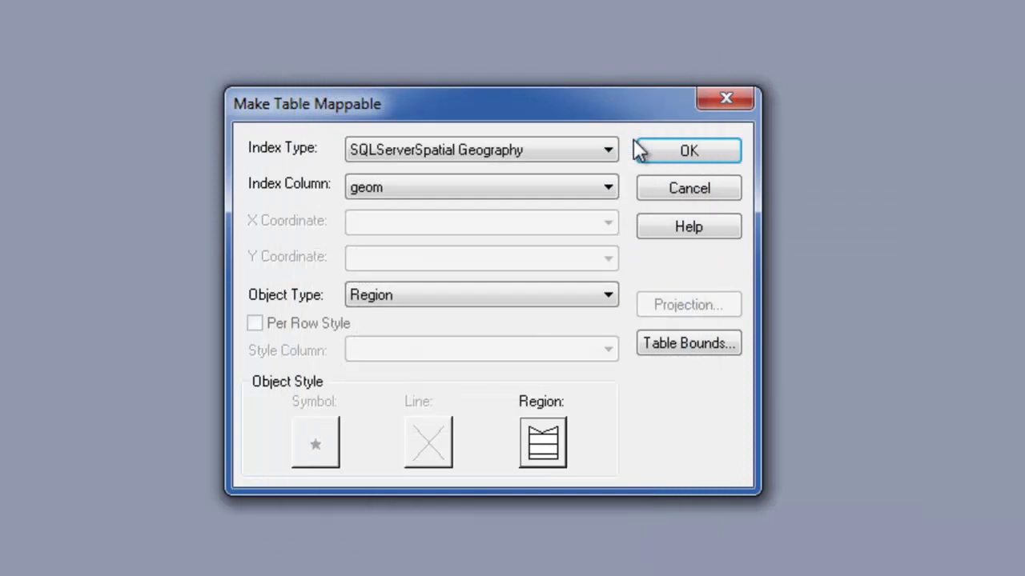
click(699, 157)
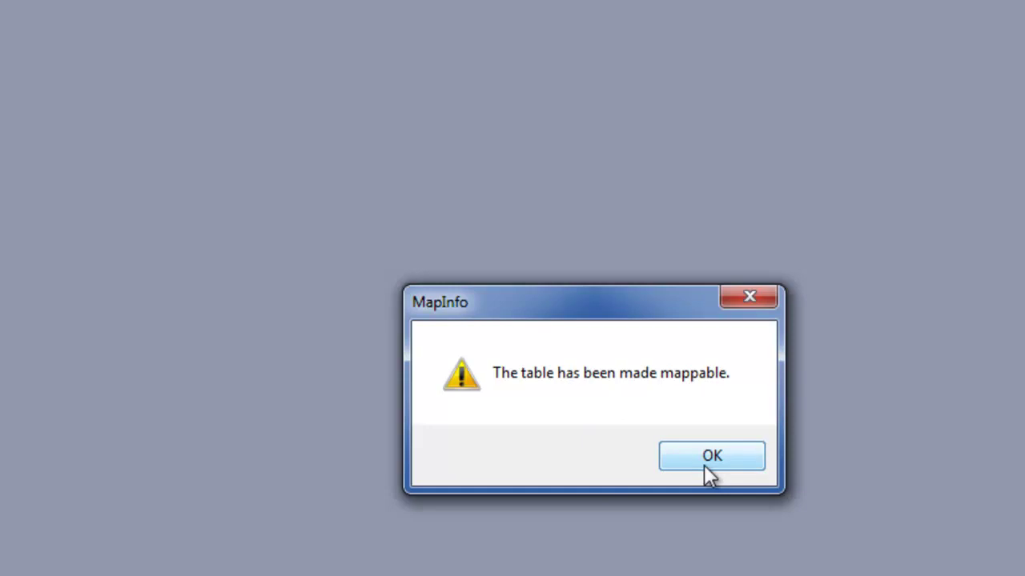
click(703, 464)
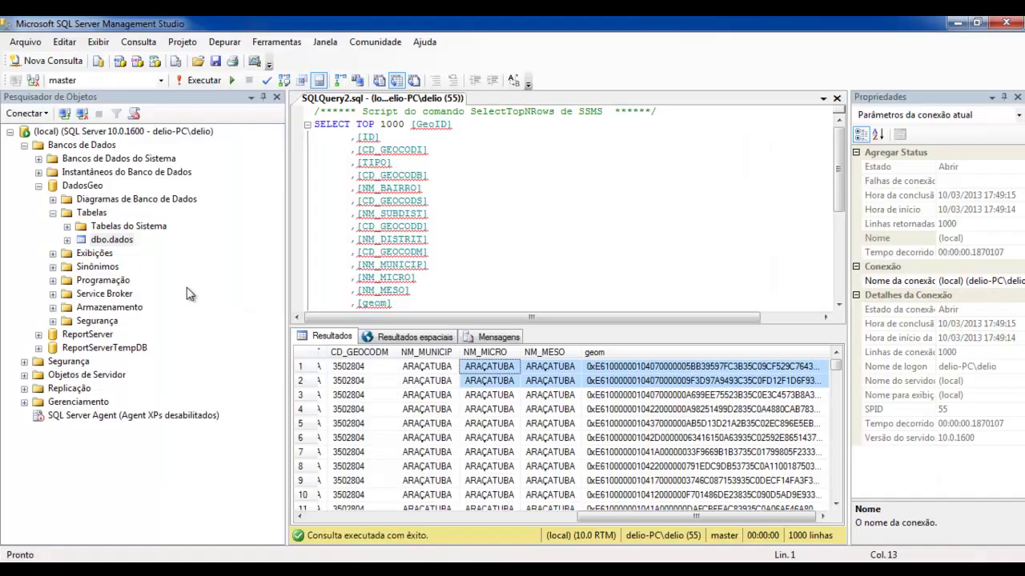
- Switch to SQL Server Management Studio, refresh the tables of DadosGeo and select MAPINFO.MAPINFO_MAPCATALOG
click(83, 220)
right_click(83, 219)
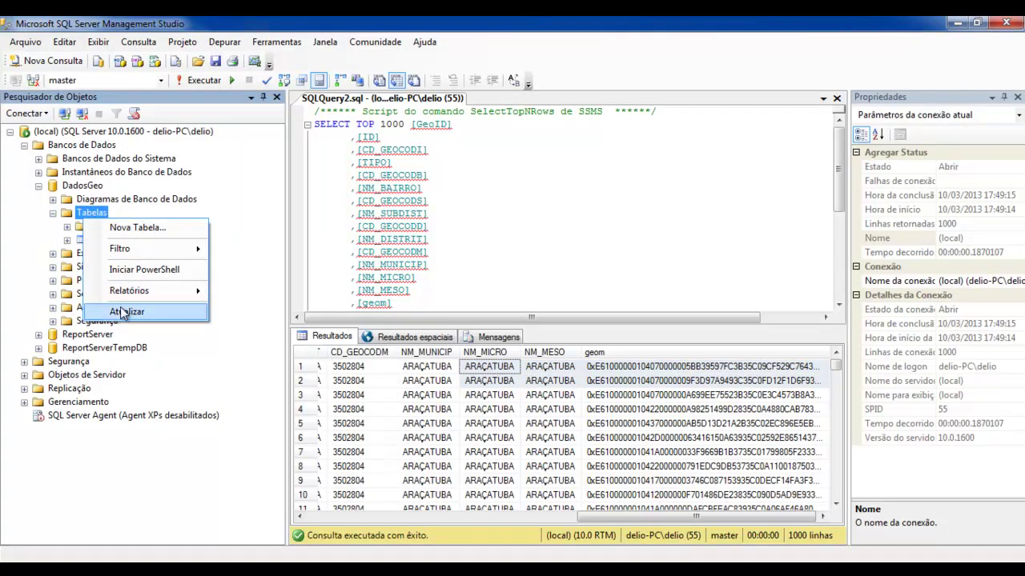
click(104, 312)
click(139, 256)
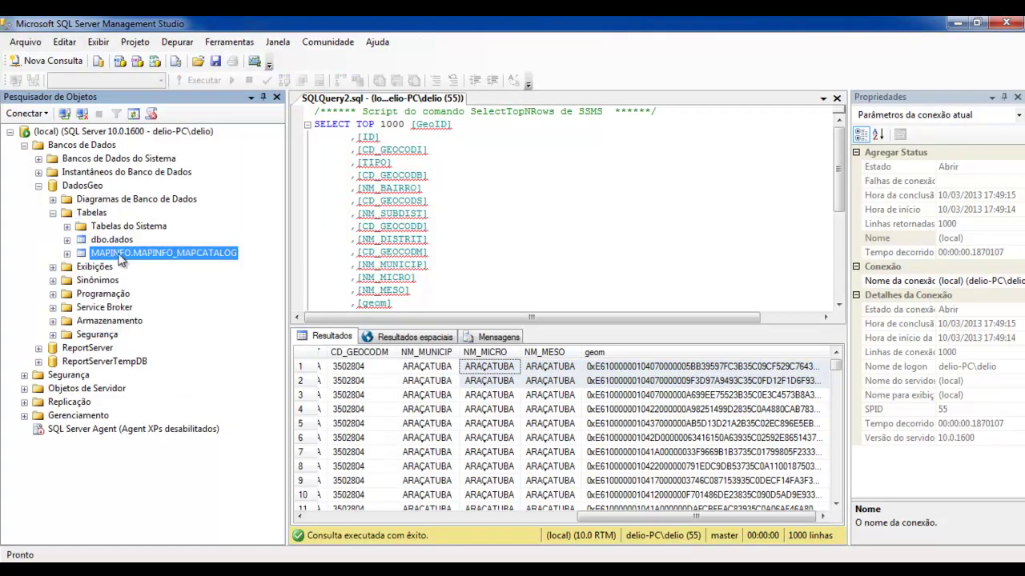
- Query the top 1000 rows of MAPINFO.MAPINFO_MAPCATALOG and inspect the entry registered for the dados table
right_click(118, 256)
click(171, 296)
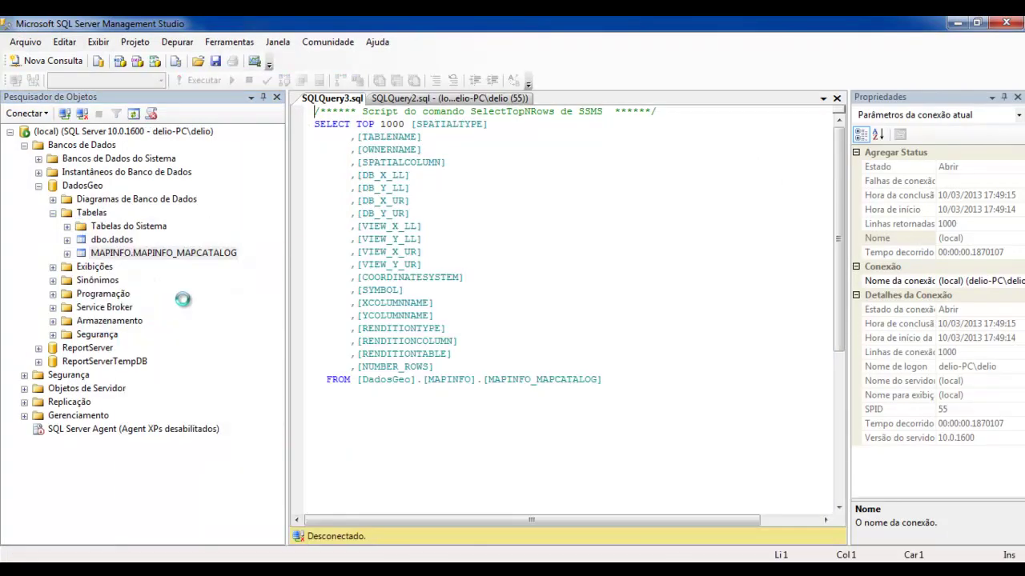
click(412, 370)
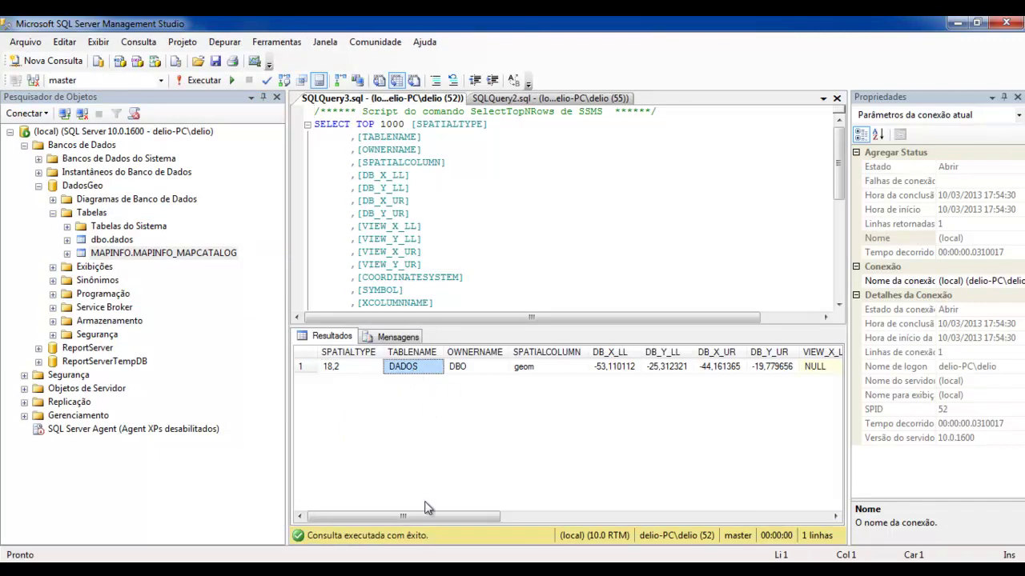
mouse_move(393, 519)
mouse_down()
mouse_move(439, 519)
mouse_move(393, 519)
mouse_up()
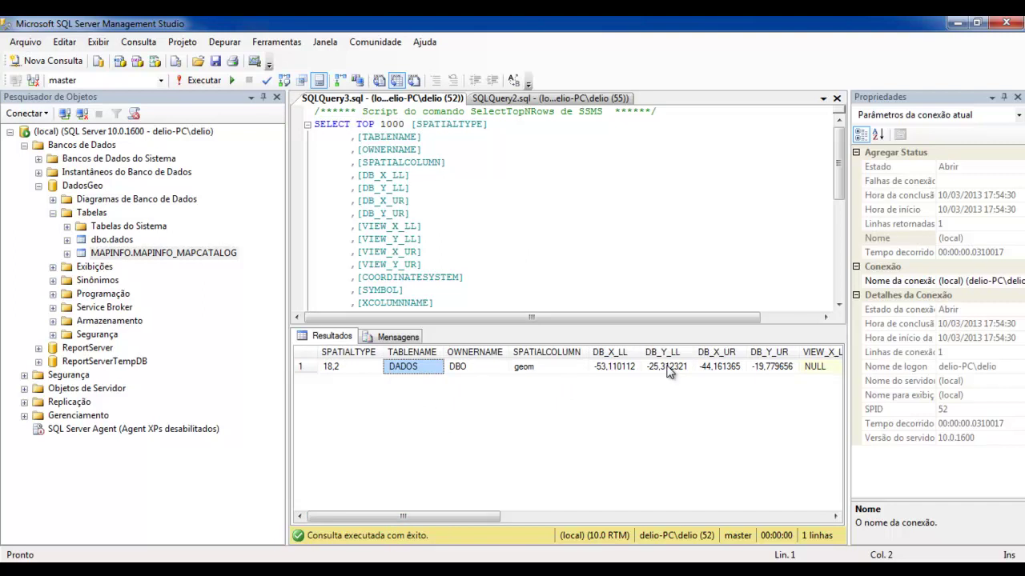
- Return to MapInfo Professional, dismiss the table selection and try to open the DBMS table dados with live access and caching
click(958, 23)
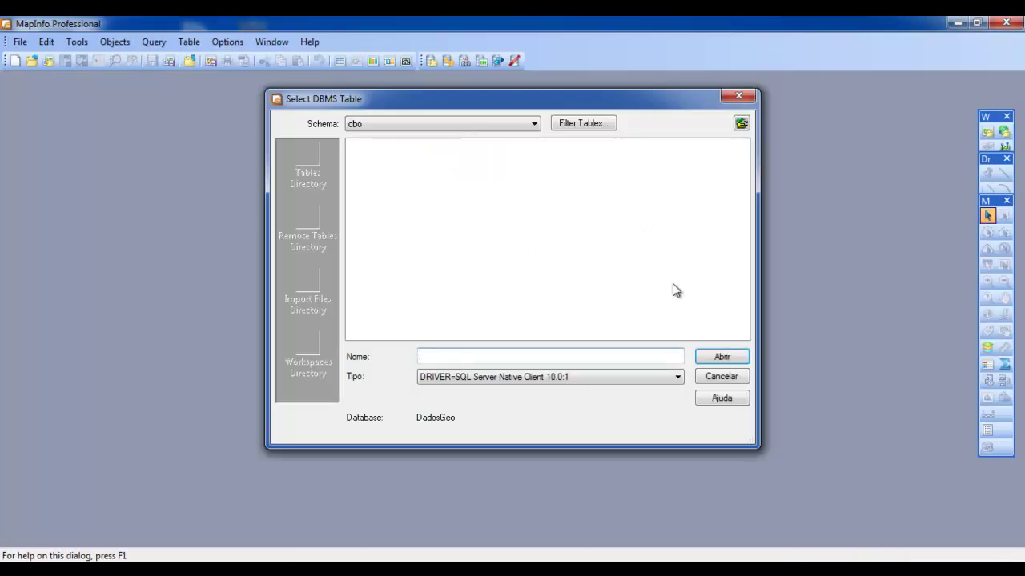
click(725, 380)
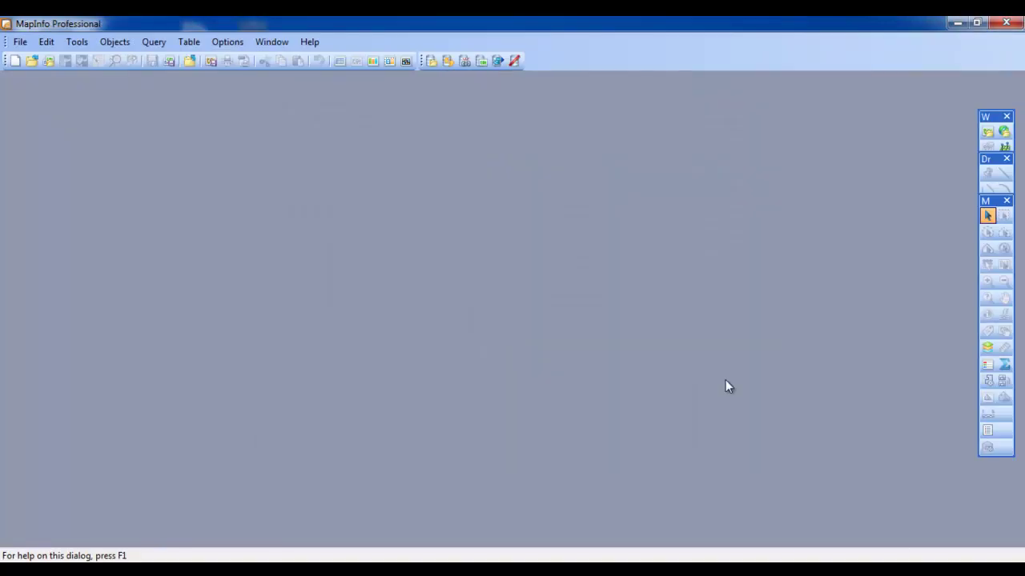
click(432, 62)
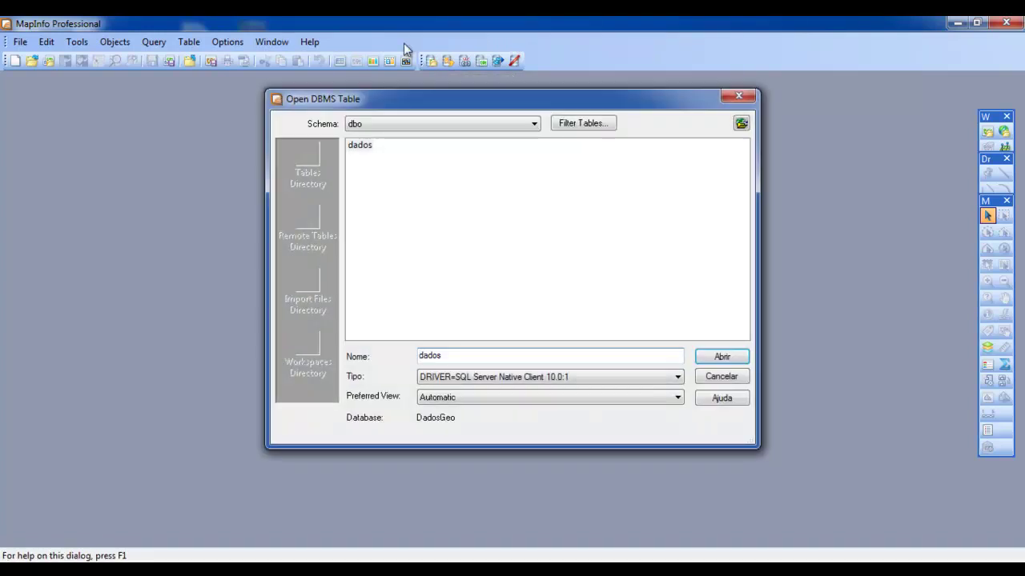
double_click(358, 147)
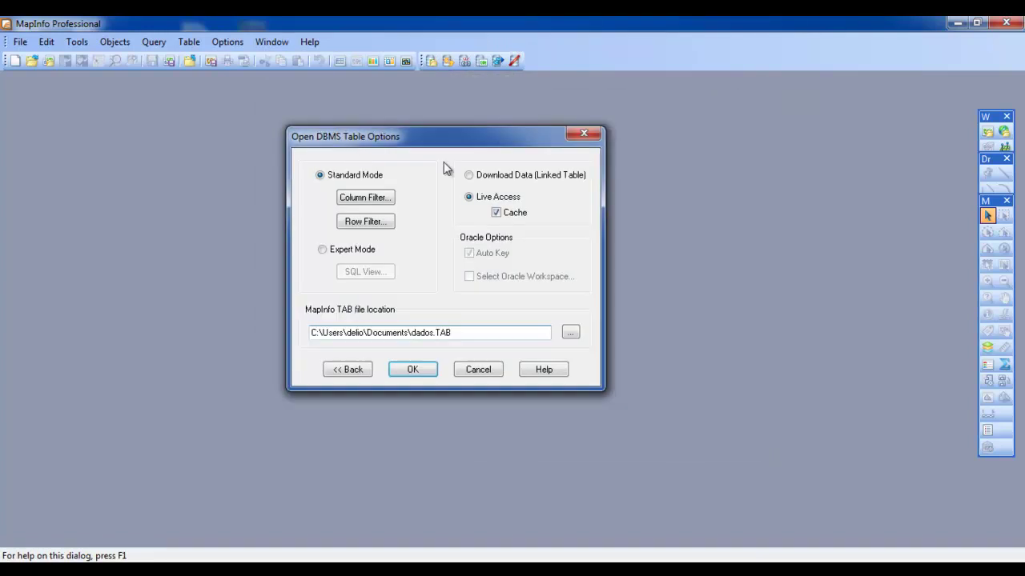
click(415, 370)
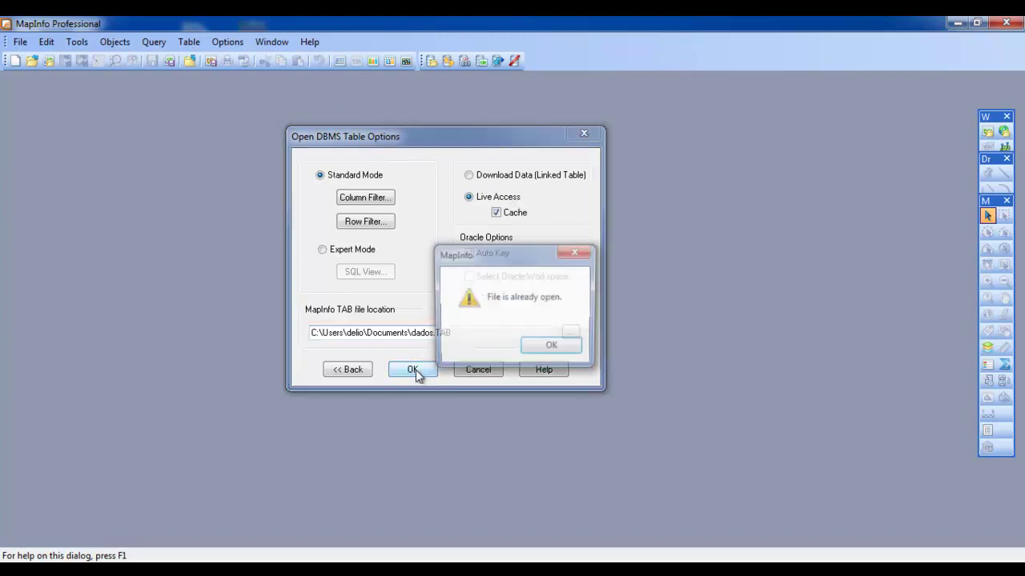
click(551, 346)
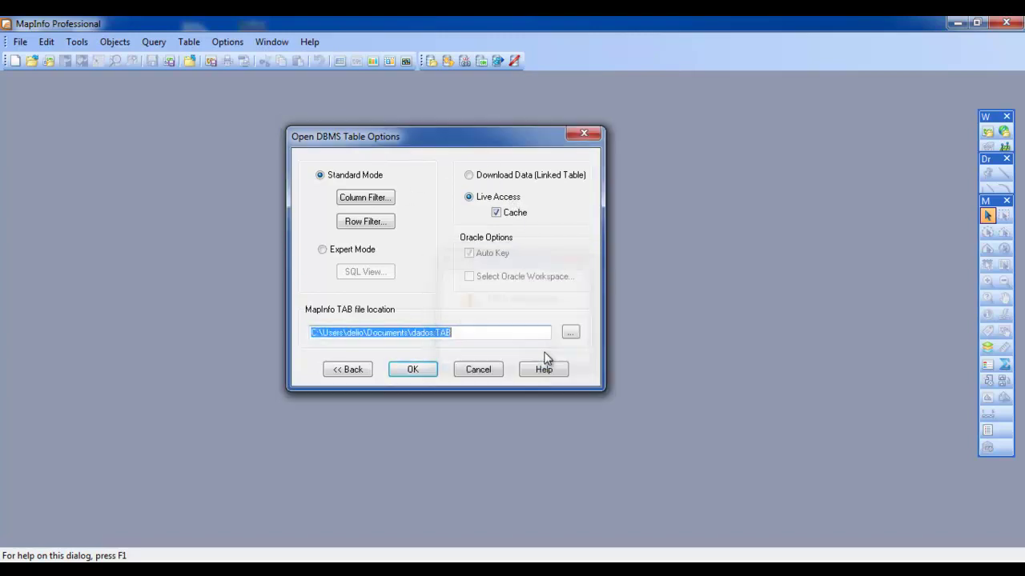
- Change the TAB file name to dados2.TAB in the Documents folder, open the table and maximise its map window
click(433, 333)
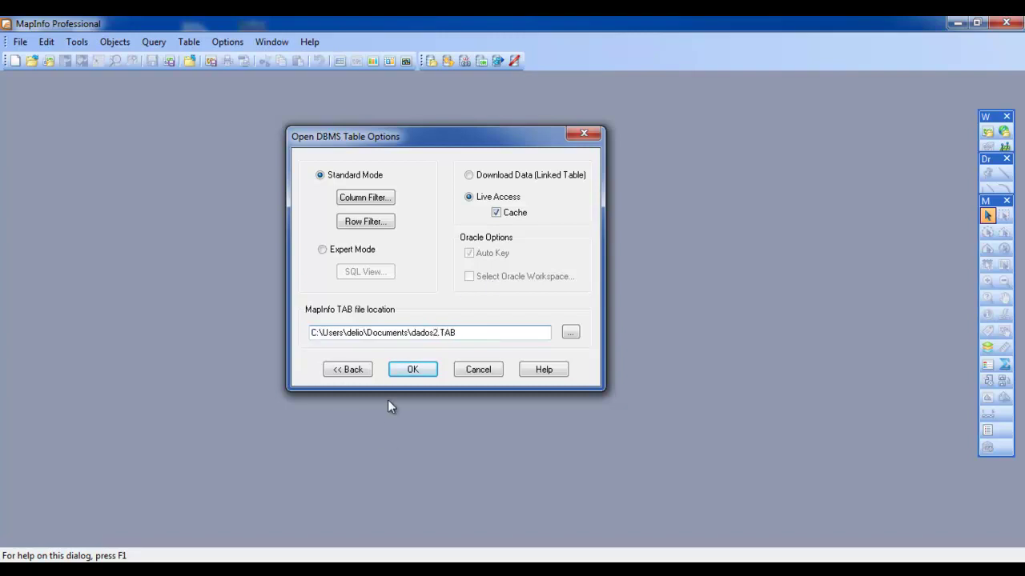
click(405, 369)
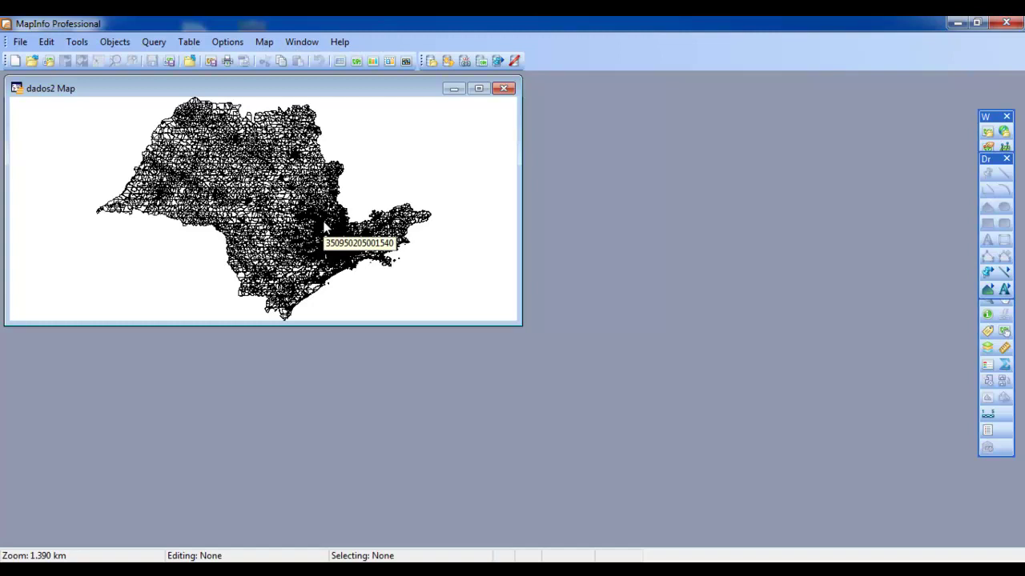
click(479, 89)
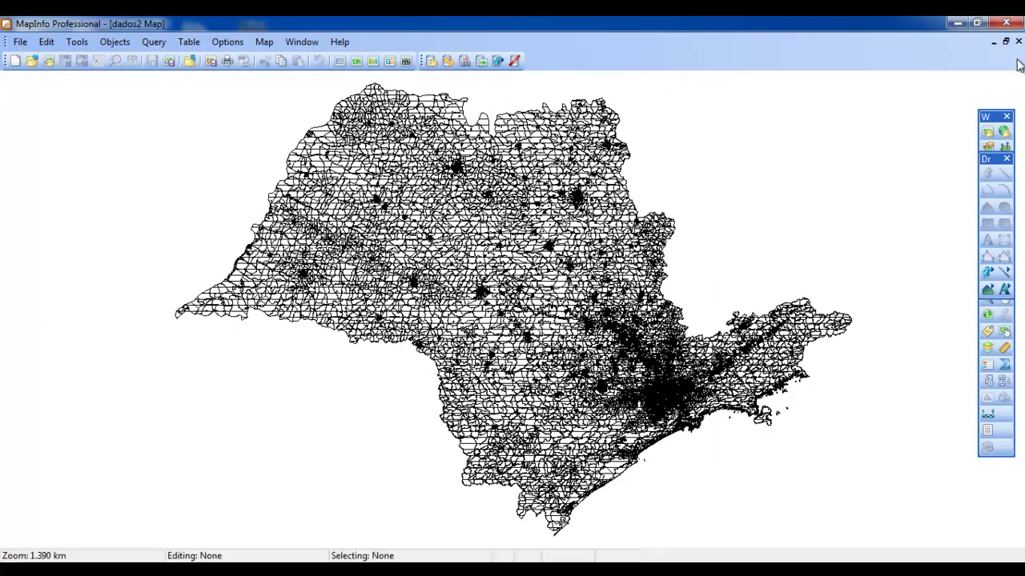
- Move the Drawing toolbar clear of the other tools and magnify the dense urban blocks near the coast on the dados2 map
mouse_move(989, 160)
mouse_down()
mouse_move(936, 126)
mouse_move(909, 126)
mouse_up()
click(987, 282)
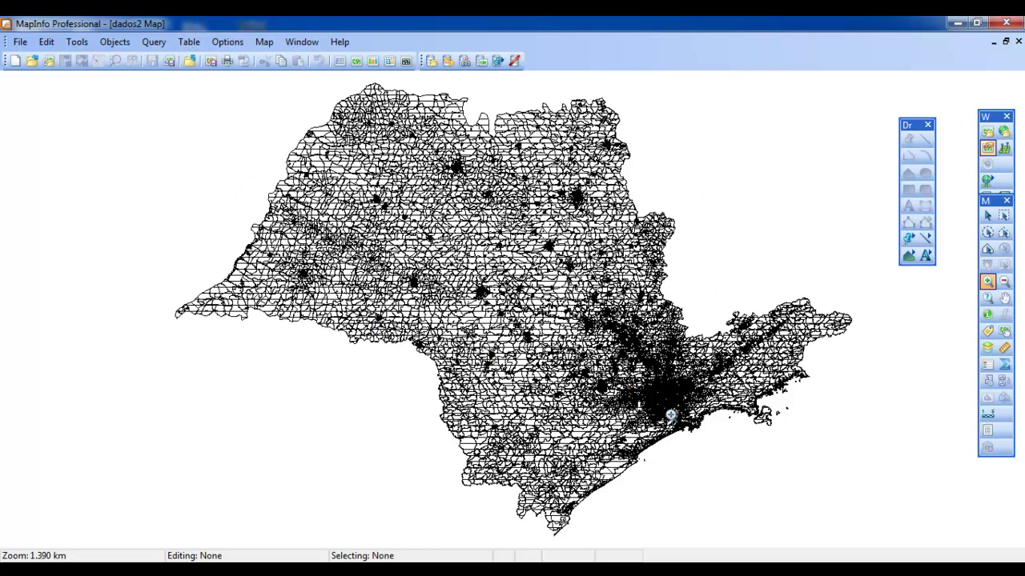
drag(655, 366, 702, 407)
drag(389, 287, 573, 418)
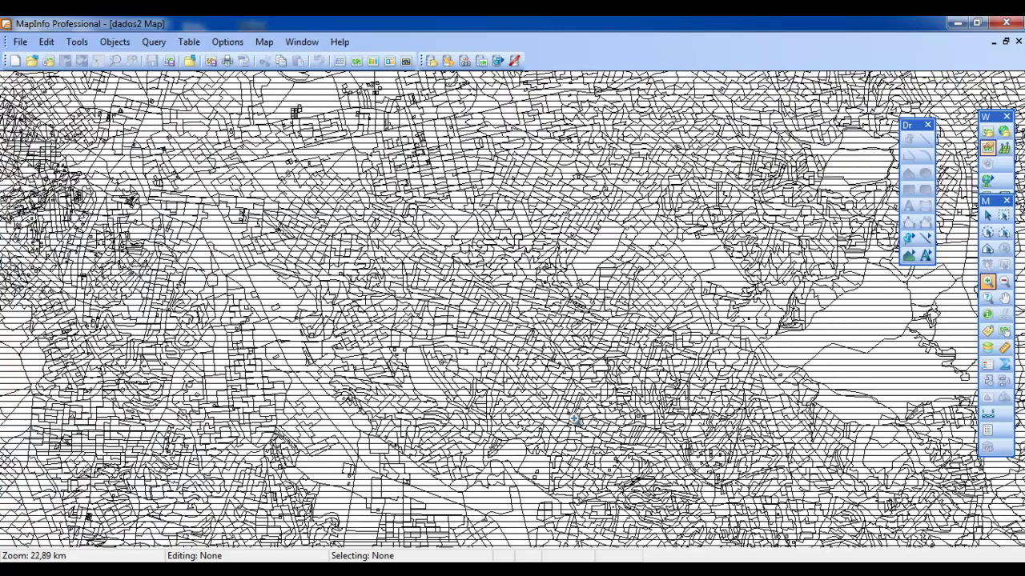
drag(381, 260, 621, 408)
drag(505, 272, 647, 402)
- Zoom out of the dados2 map until the surrounding coastal region can be examined
click(1004, 281)
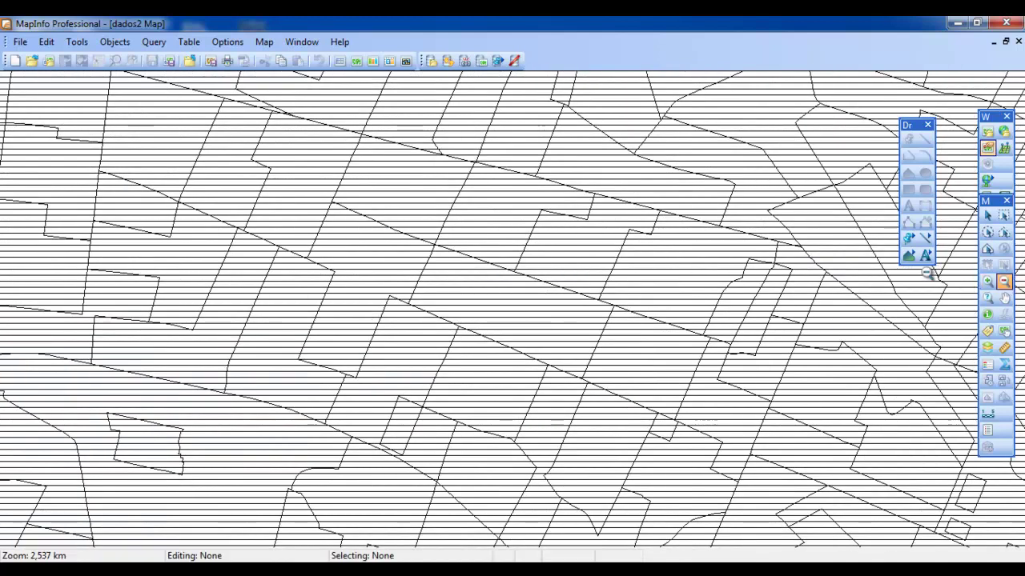
click(665, 281)
click(664, 281)
click(663, 282)
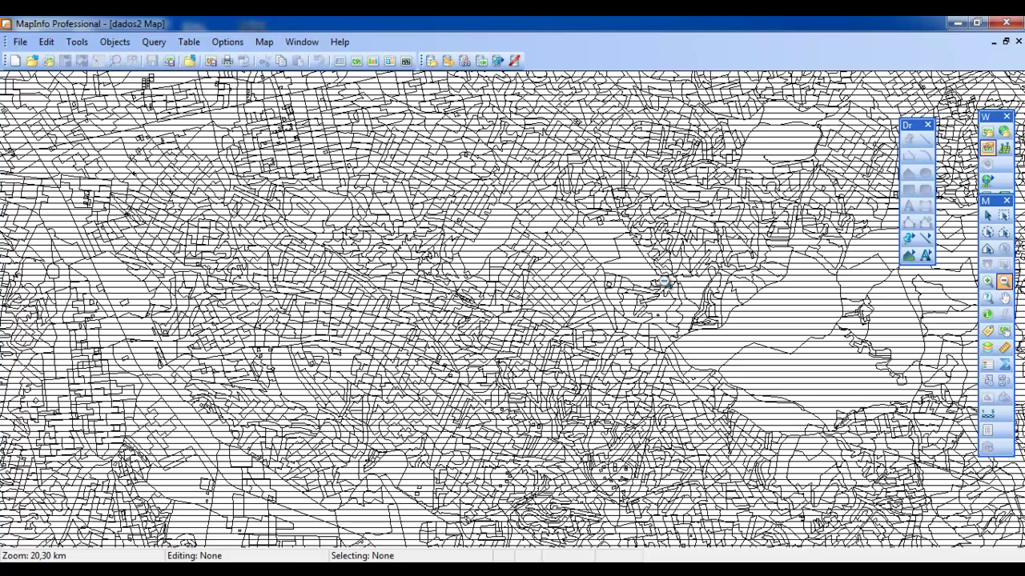
click(663, 282)
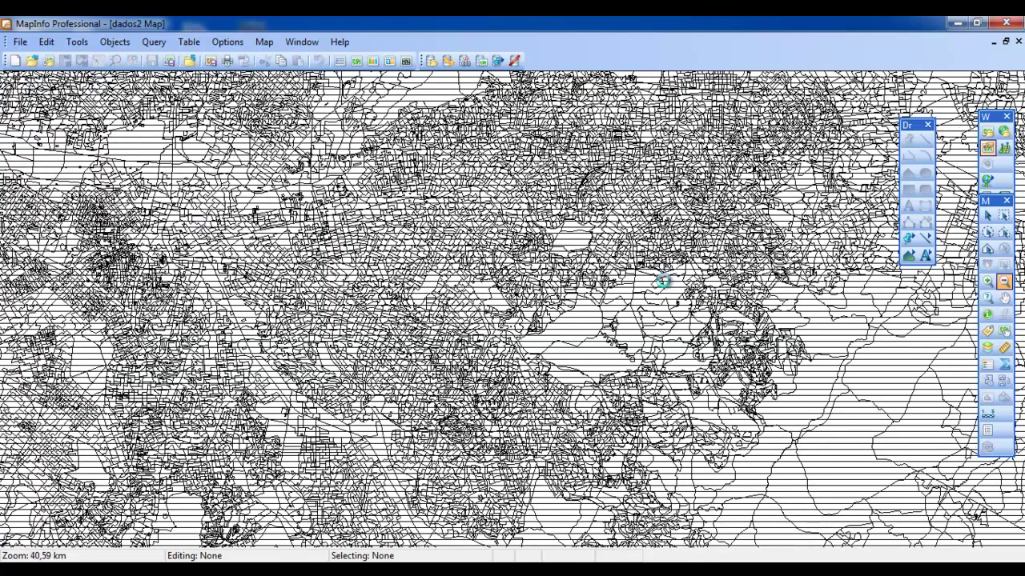
click(663, 281)
click(664, 282)
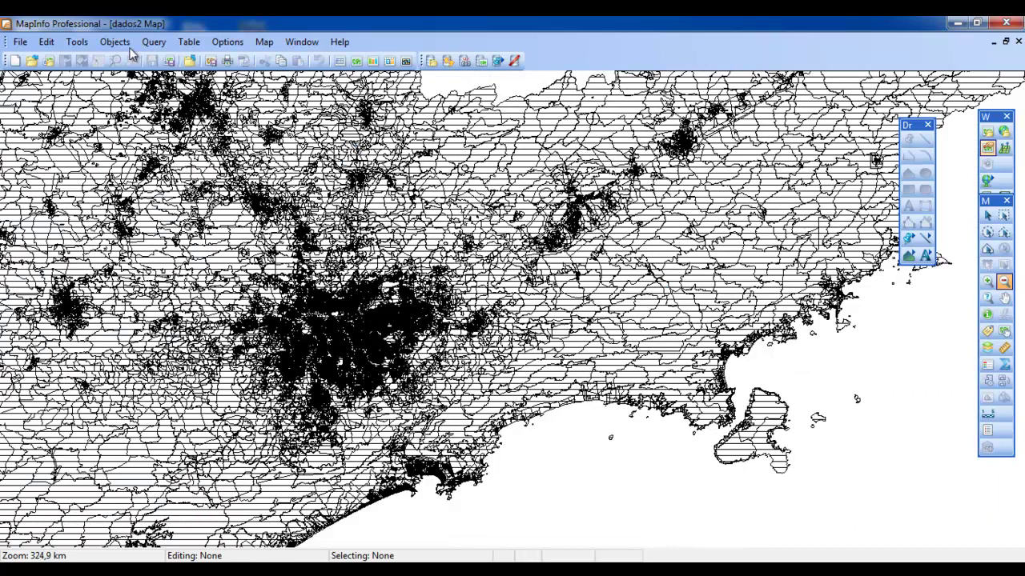
- Close all tables and open the DBMS table dados with Download Data (Linked Table), overwriting the existing dados.TAB
click(29, 46)
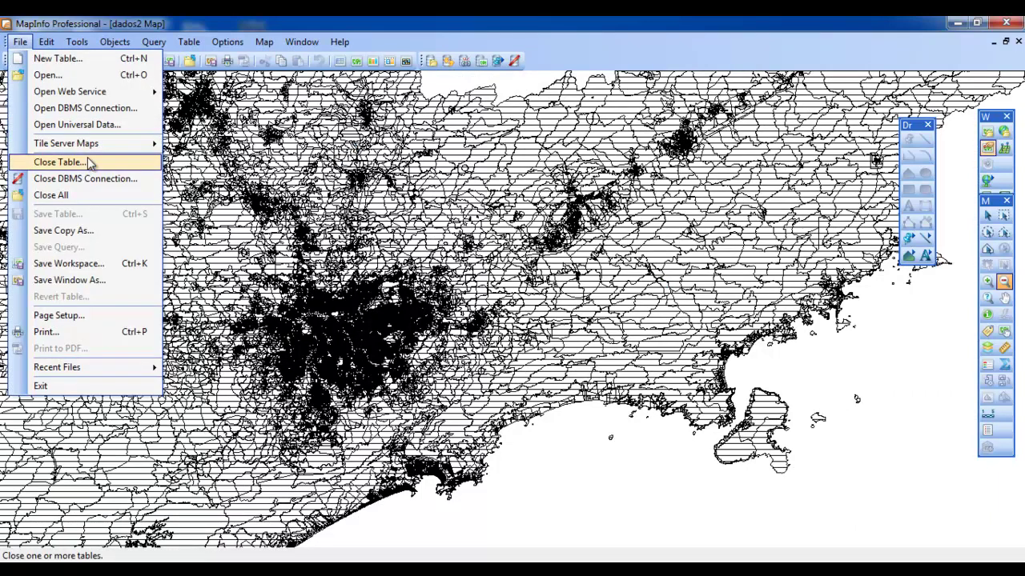
click(77, 195)
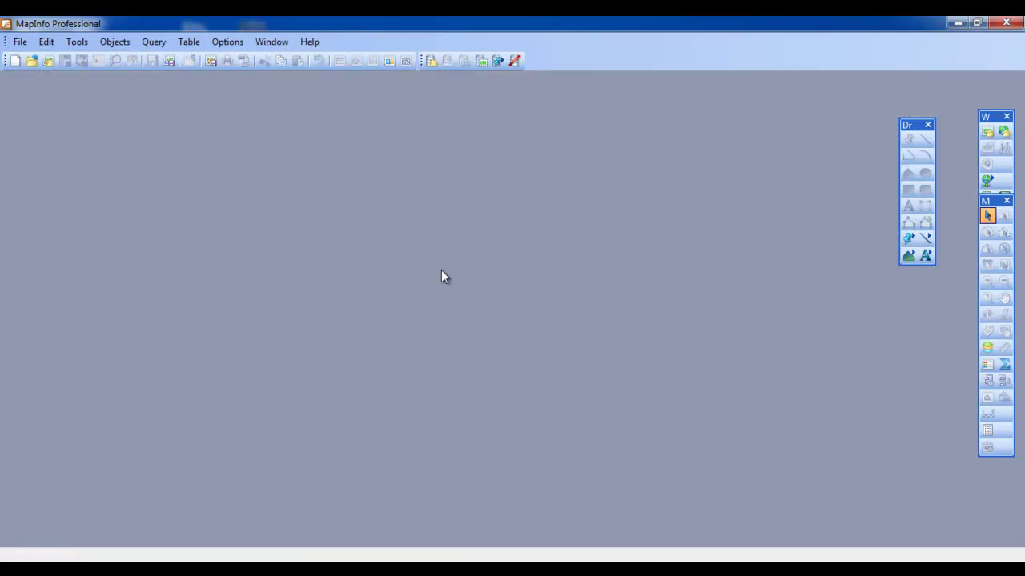
click(432, 62)
double_click(363, 145)
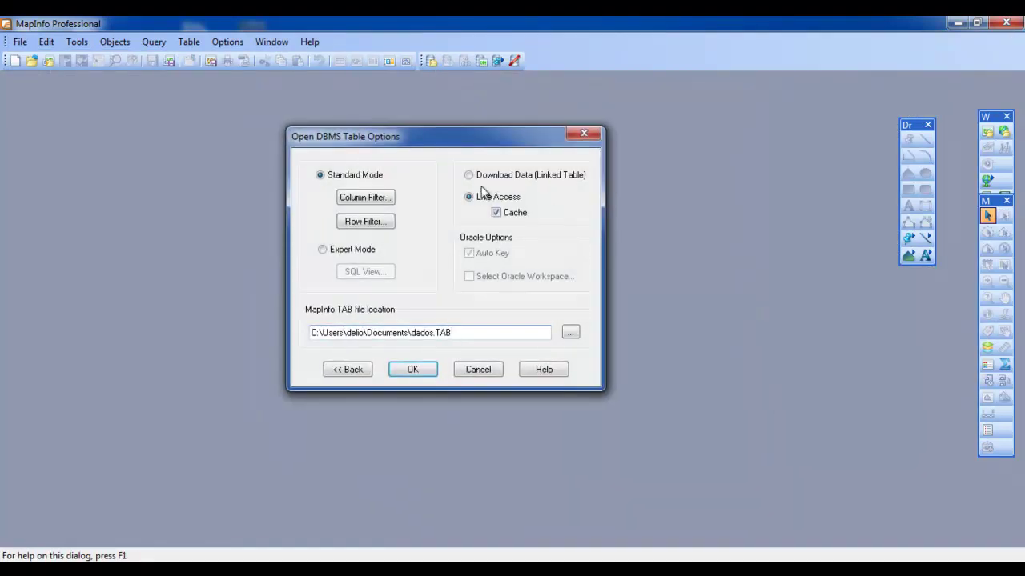
click(478, 173)
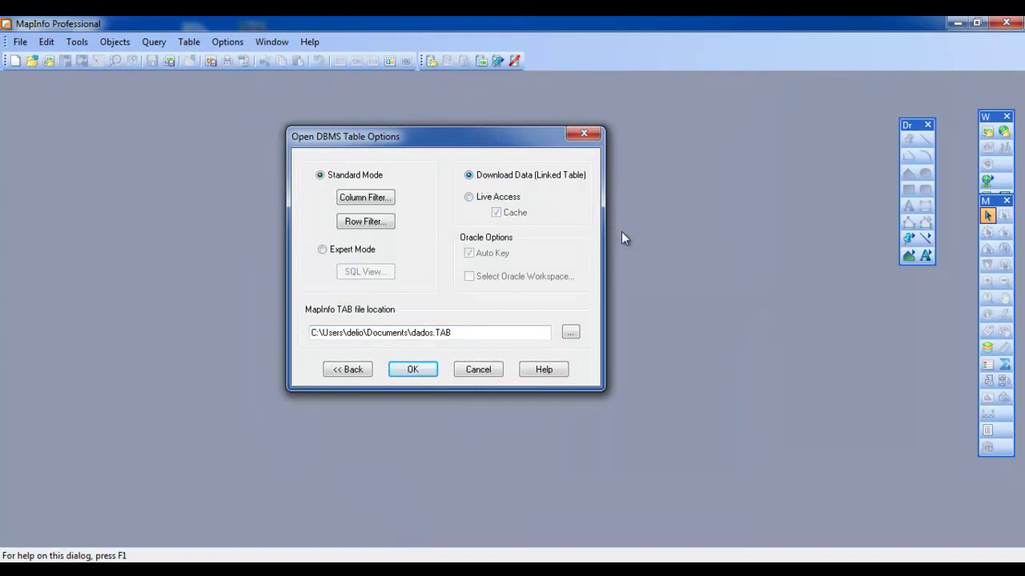
click(428, 367)
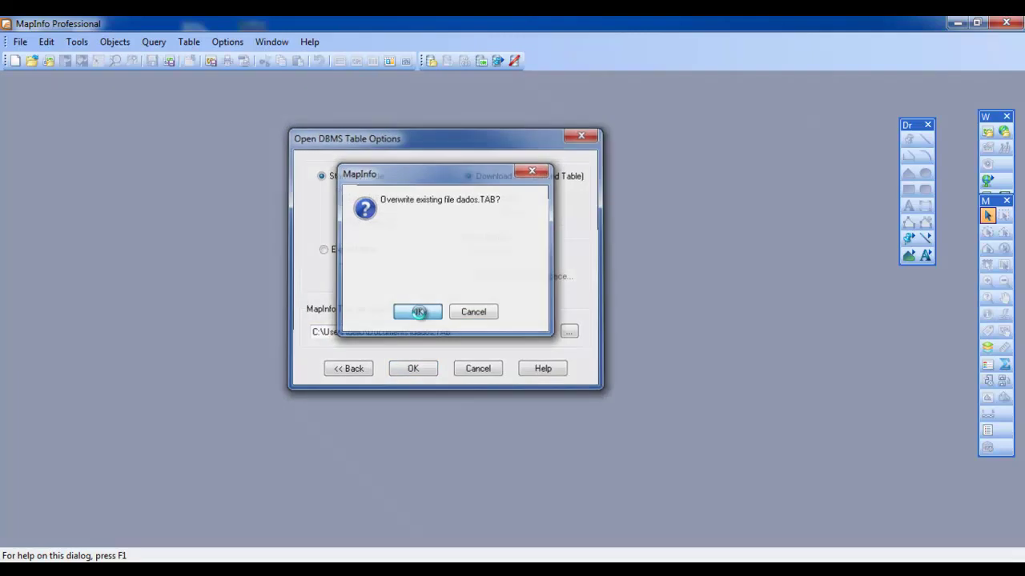
click(418, 313)
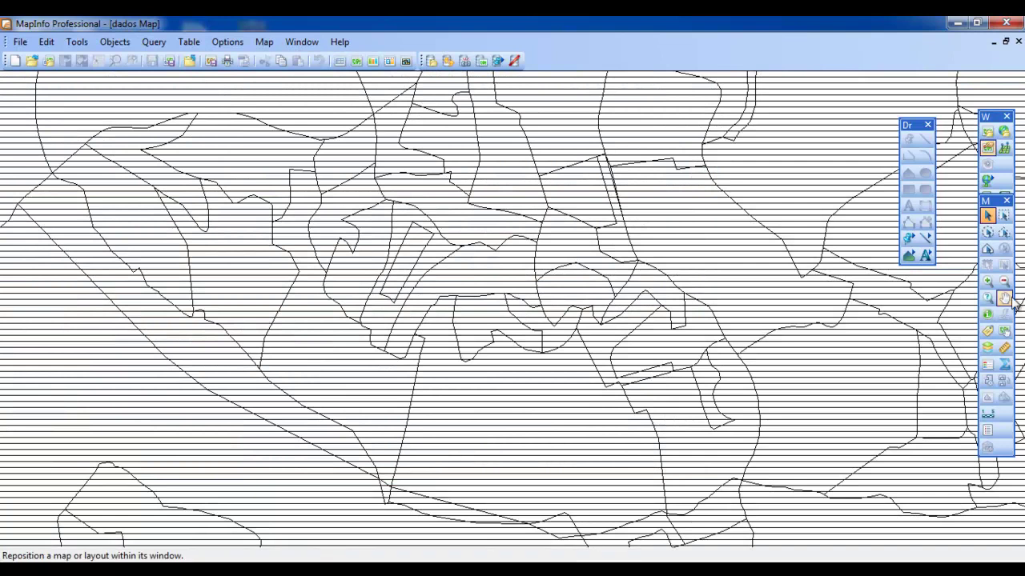
- Examine the linked dados map at a wider extent and locate the Refresh DBMS Table command
click(1003, 281)
click(522, 330)
click(522, 330)
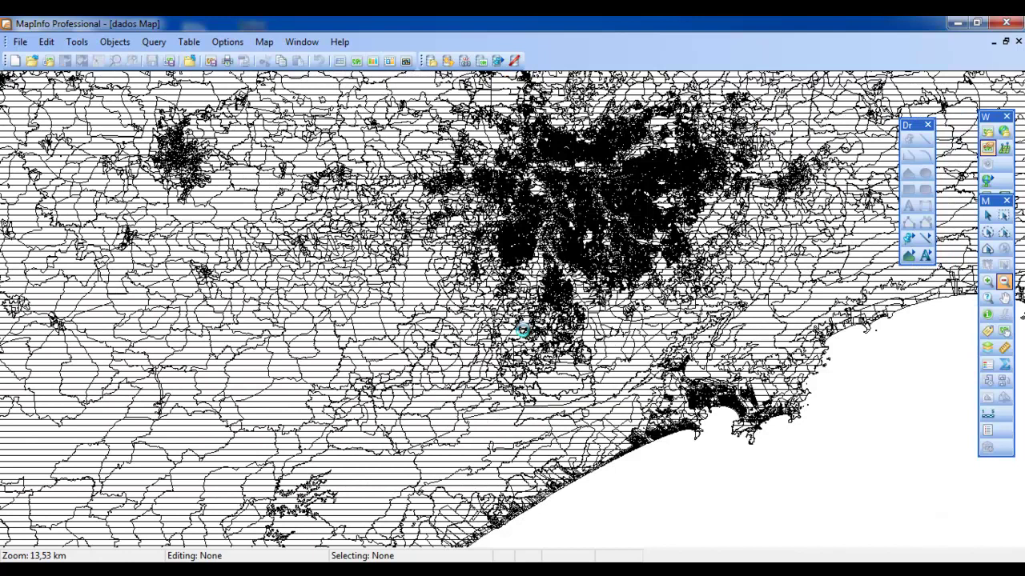
click(507, 231)
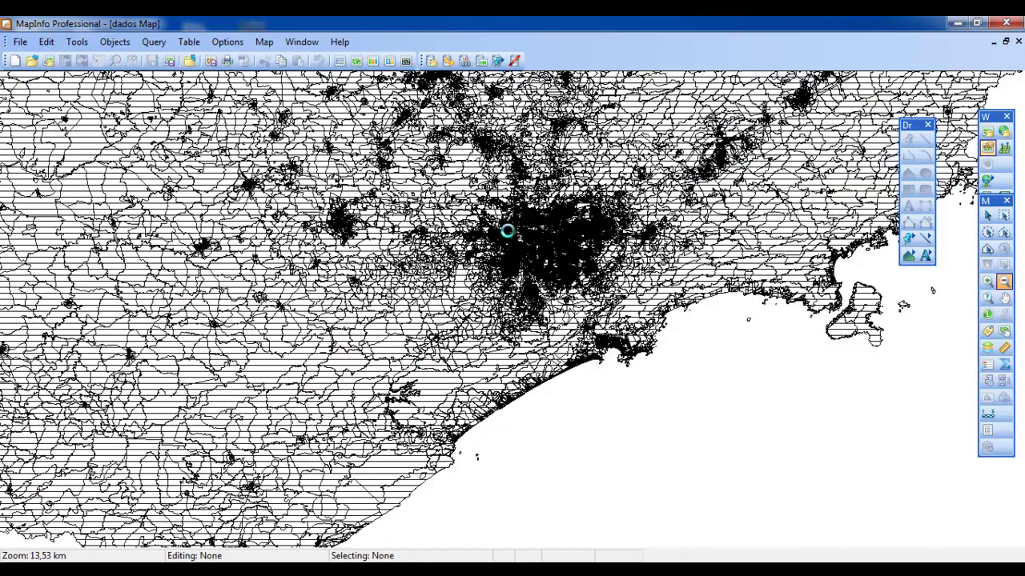
click(451, 119)
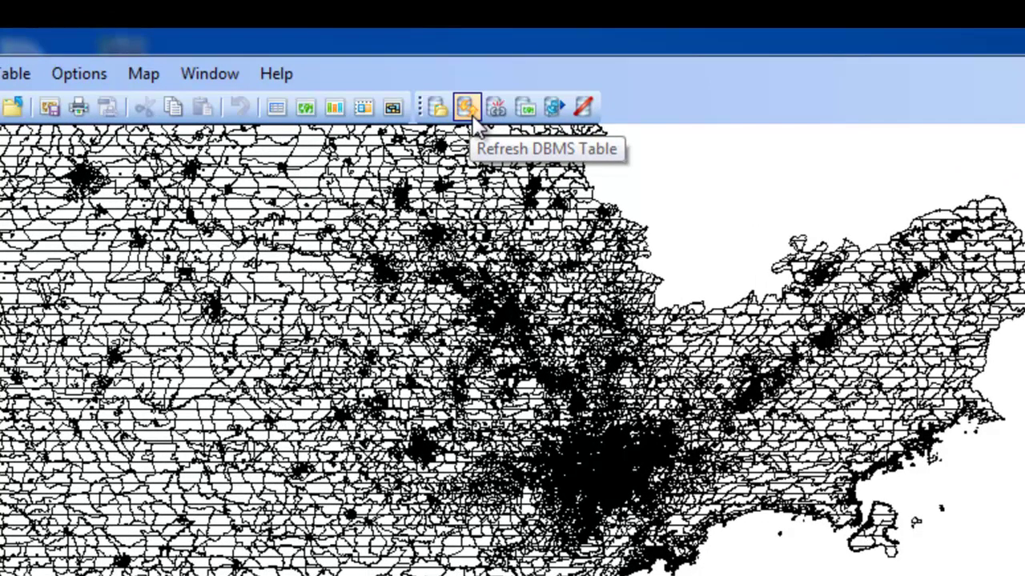
click(467, 107)
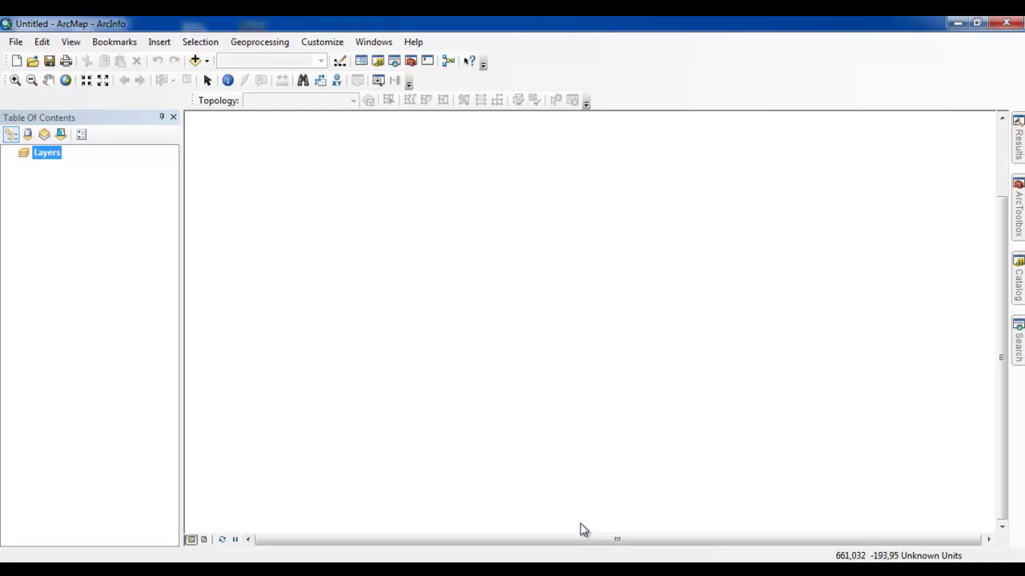
- Switch to ArcMap, start a new query layer and begin a new database connection for it
click(18, 45)
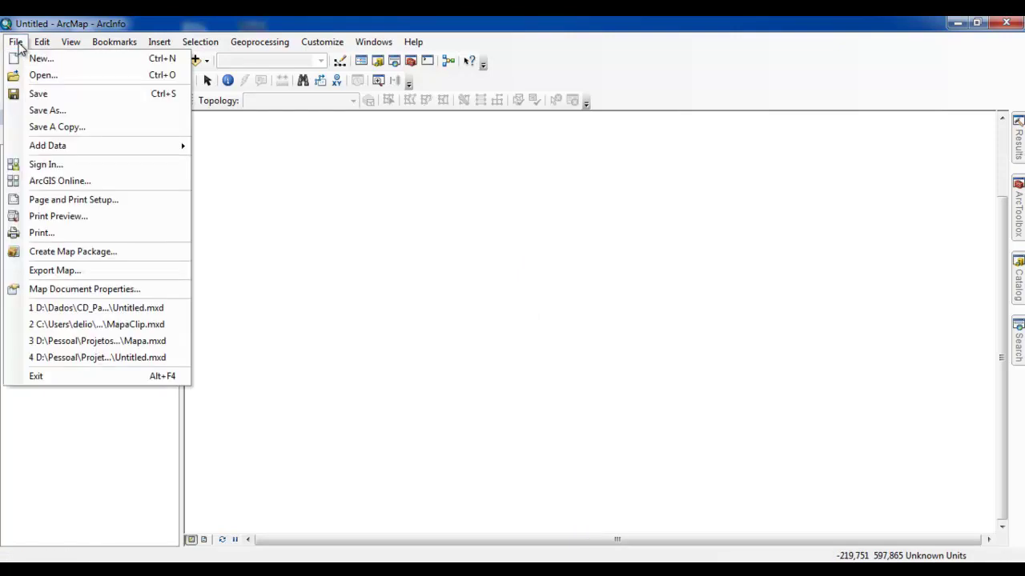
mouse_move(131, 149)
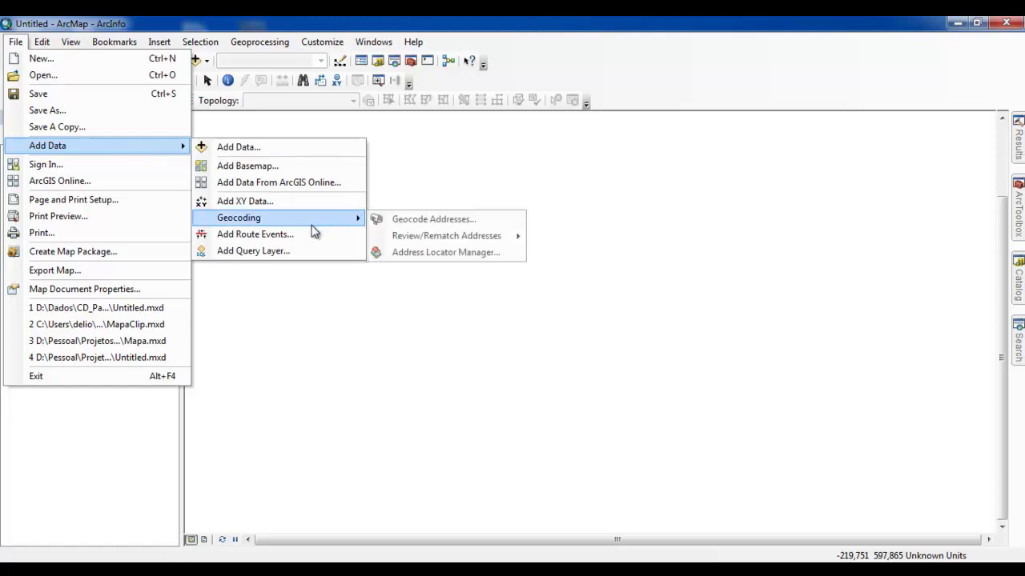
click(284, 249)
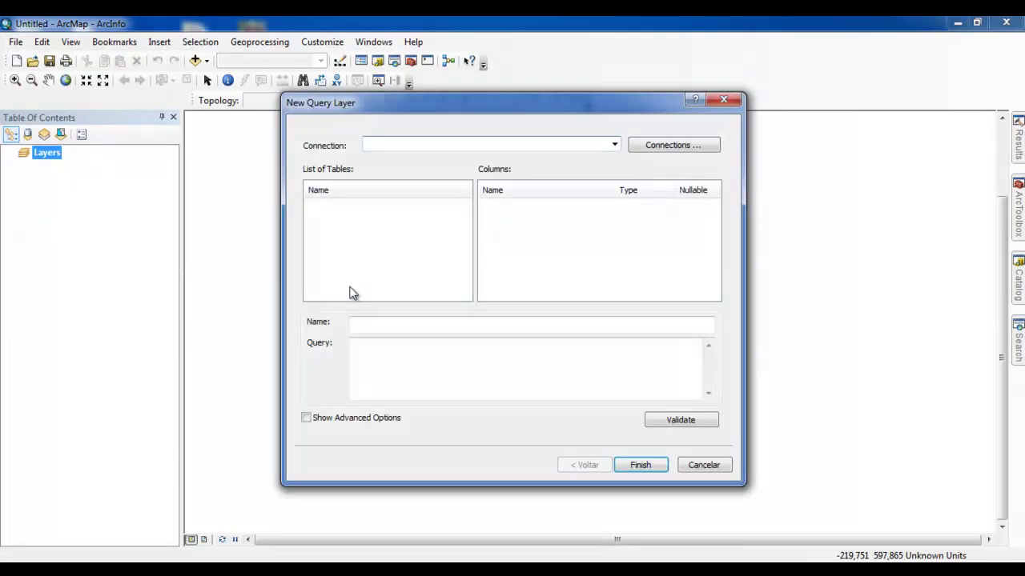
drag(460, 112, 387, 82)
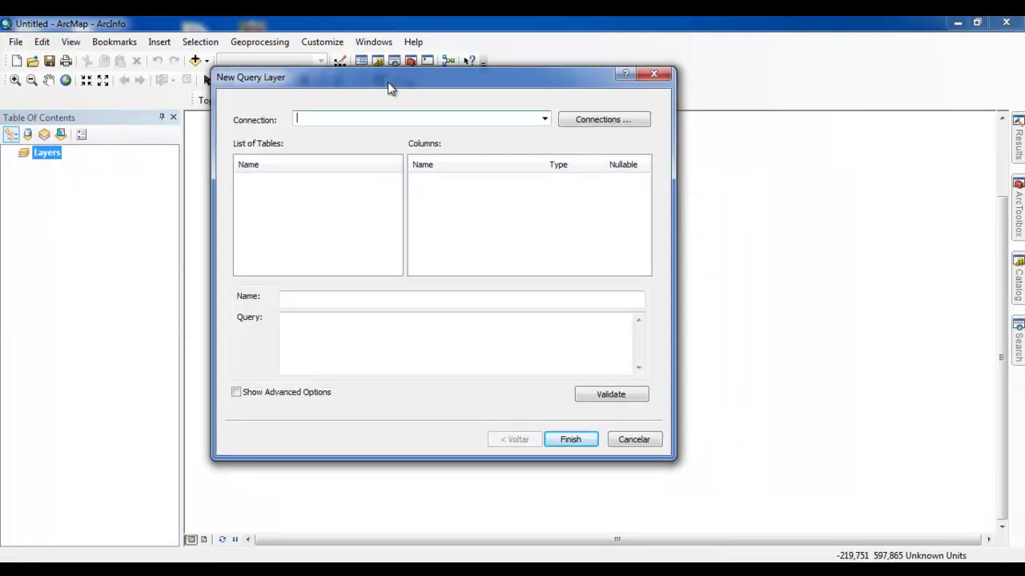
click(596, 126)
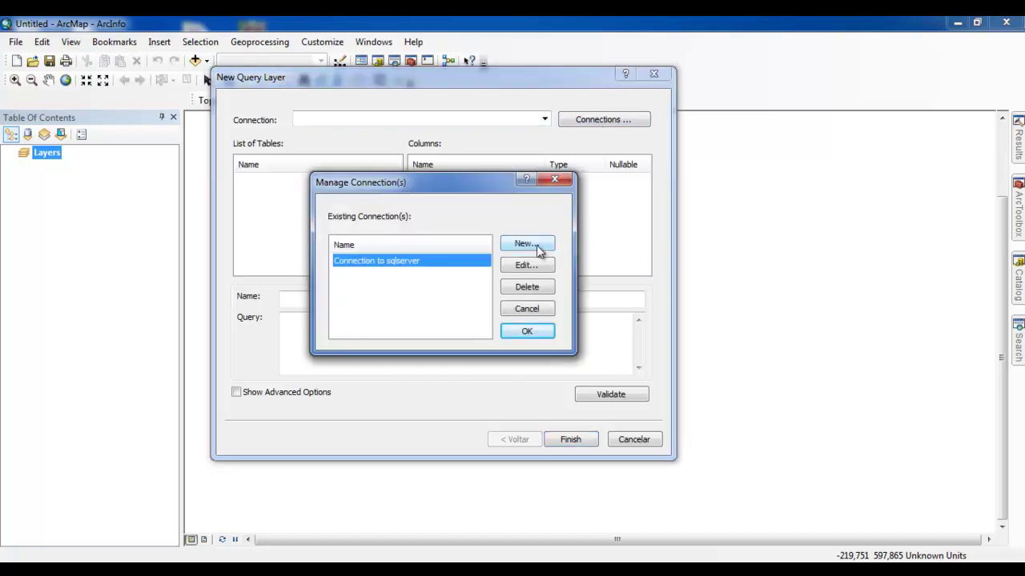
click(527, 244)
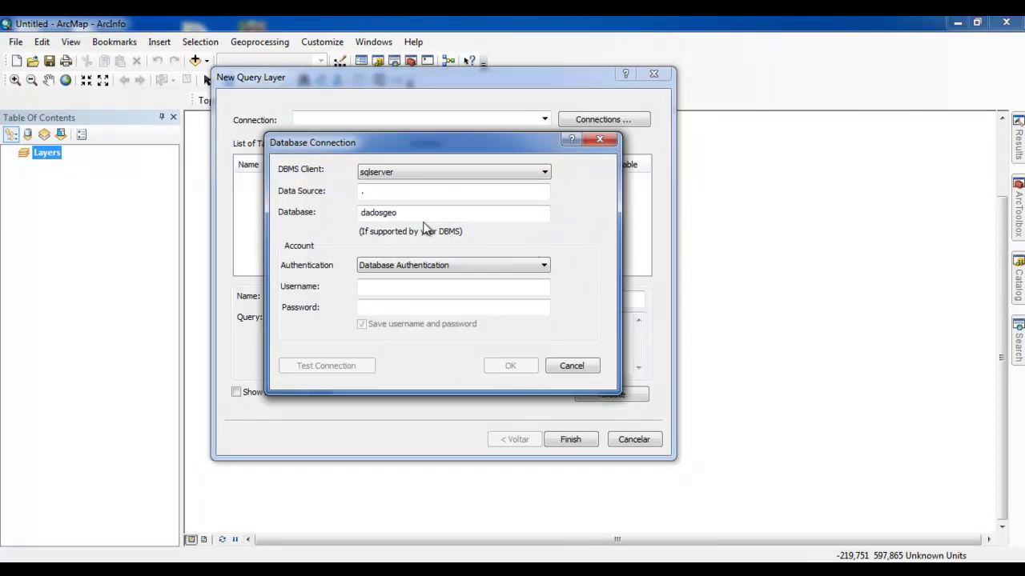
- Set the connection's DBMS client to sqlserver, the data source to localhost and the database to dadosgeo
click(381, 175)
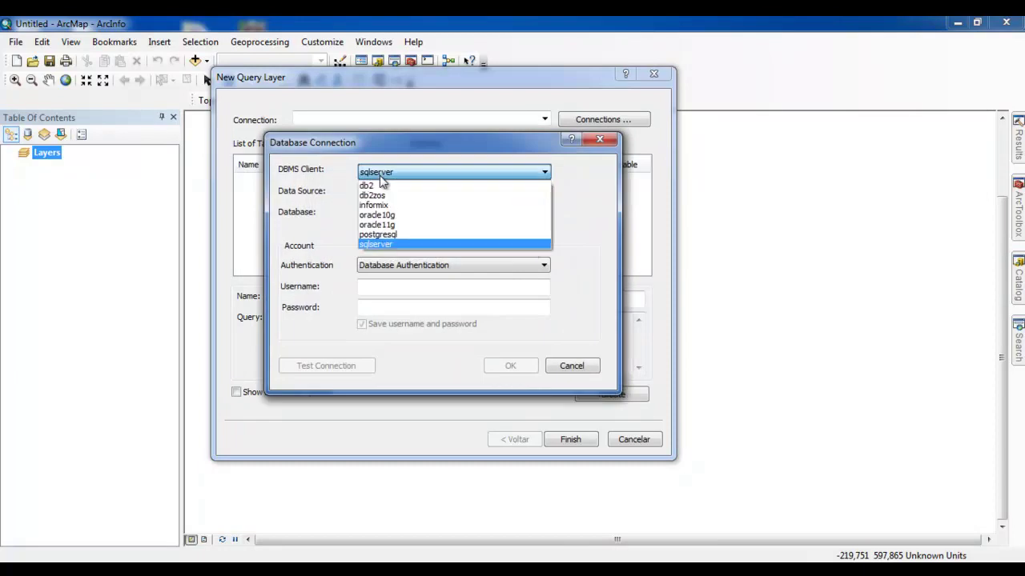
click(377, 244)
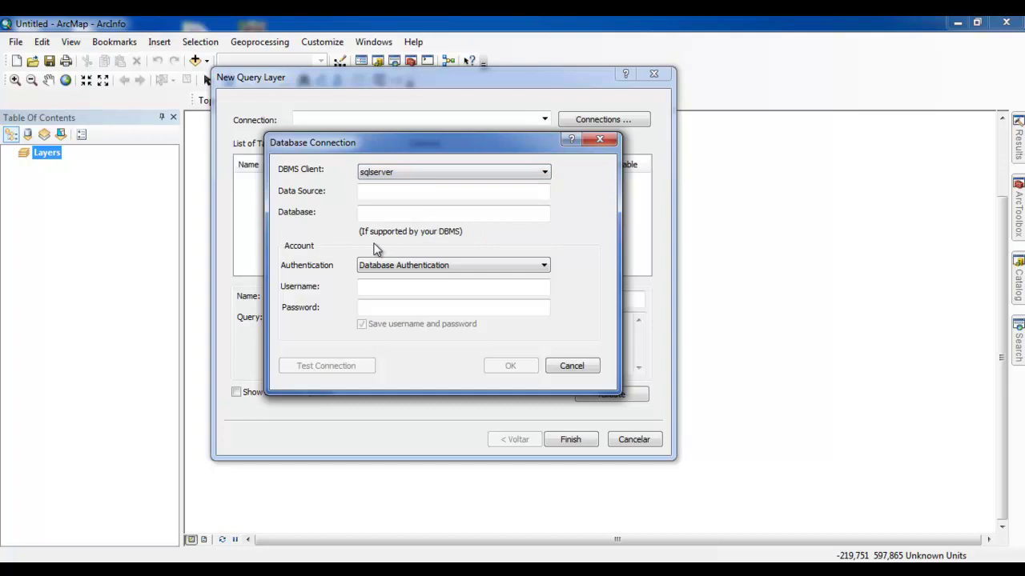
click(408, 192)
text(localhost)
key(Tab)
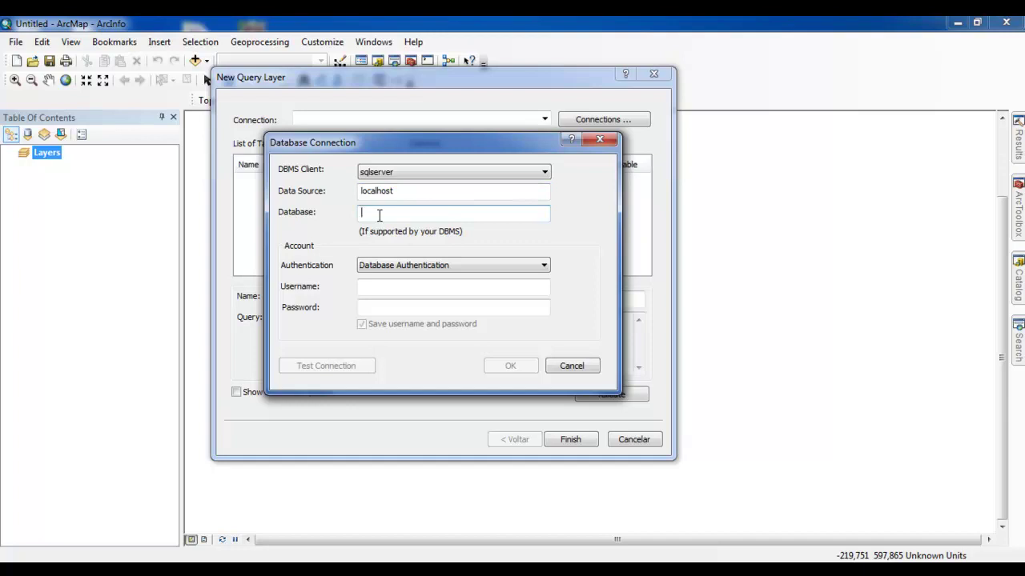
text(dadosgeo)
- Use OS Authentication for the connection, test it and create the connection
click(387, 267)
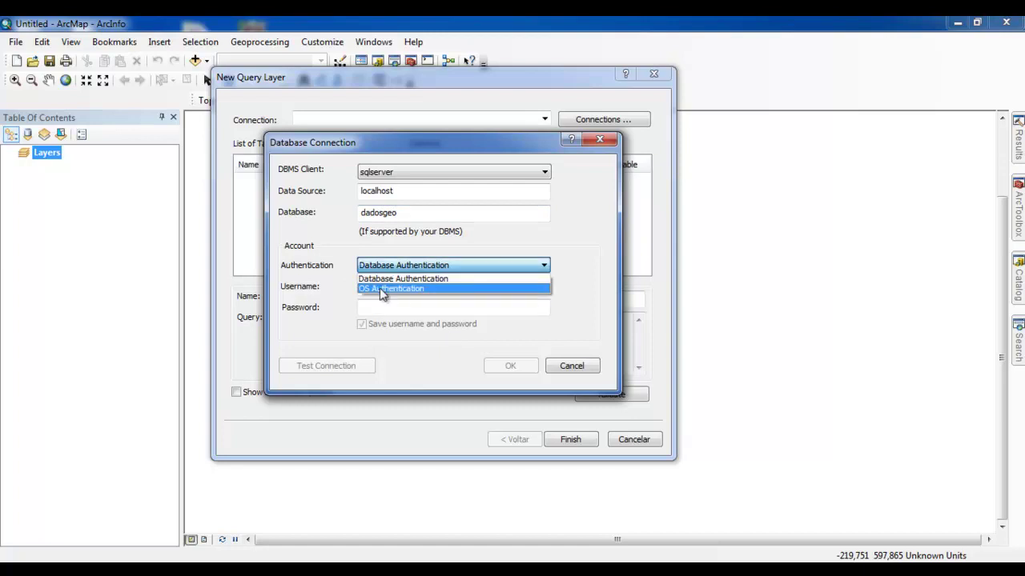
click(383, 290)
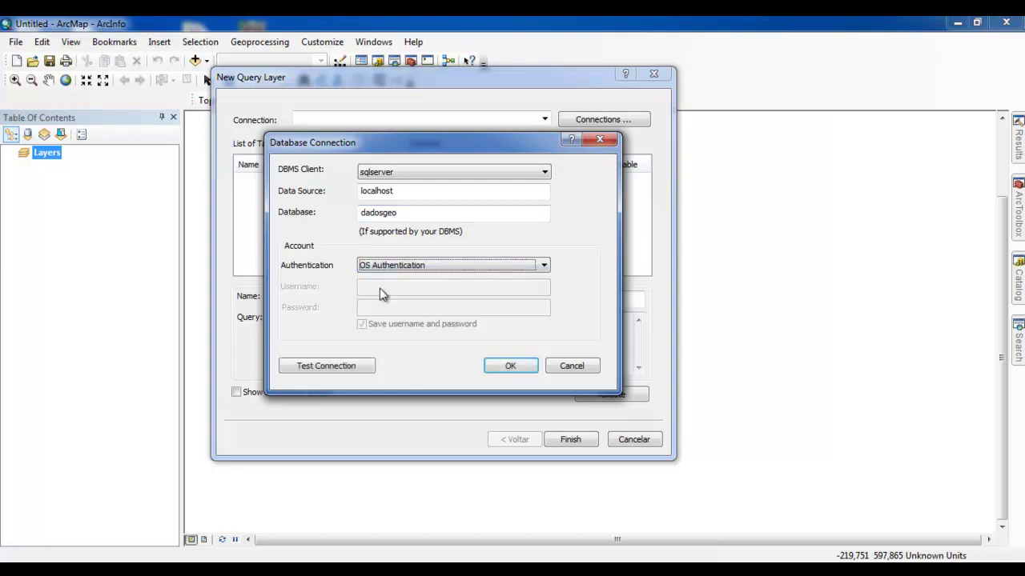
click(344, 366)
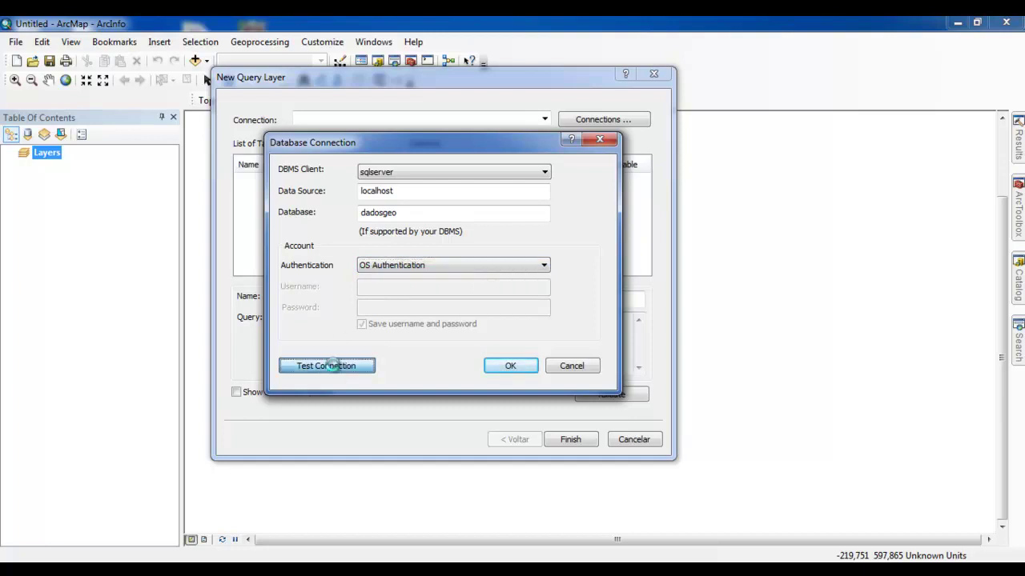
click(541, 343)
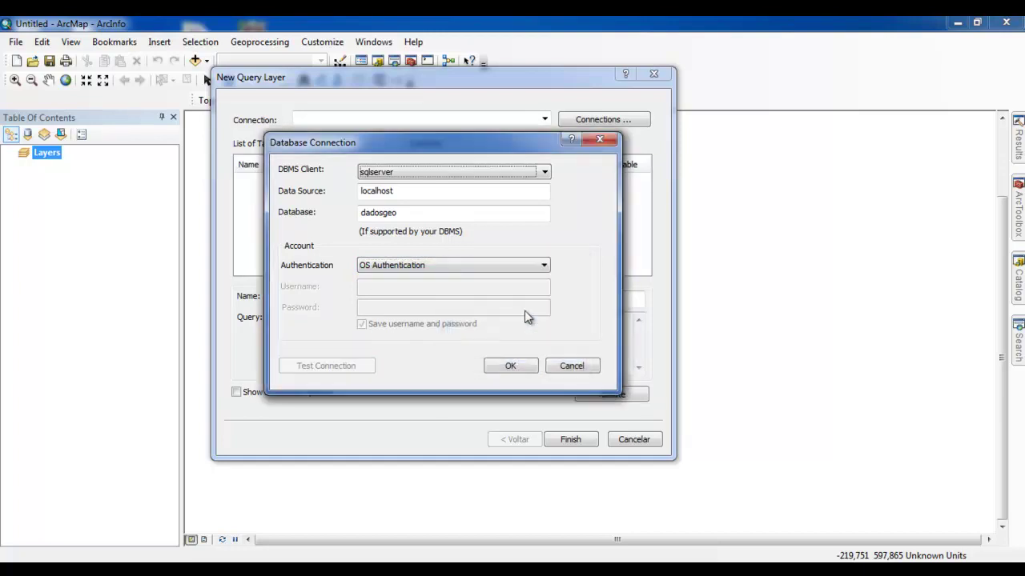
click(510, 366)
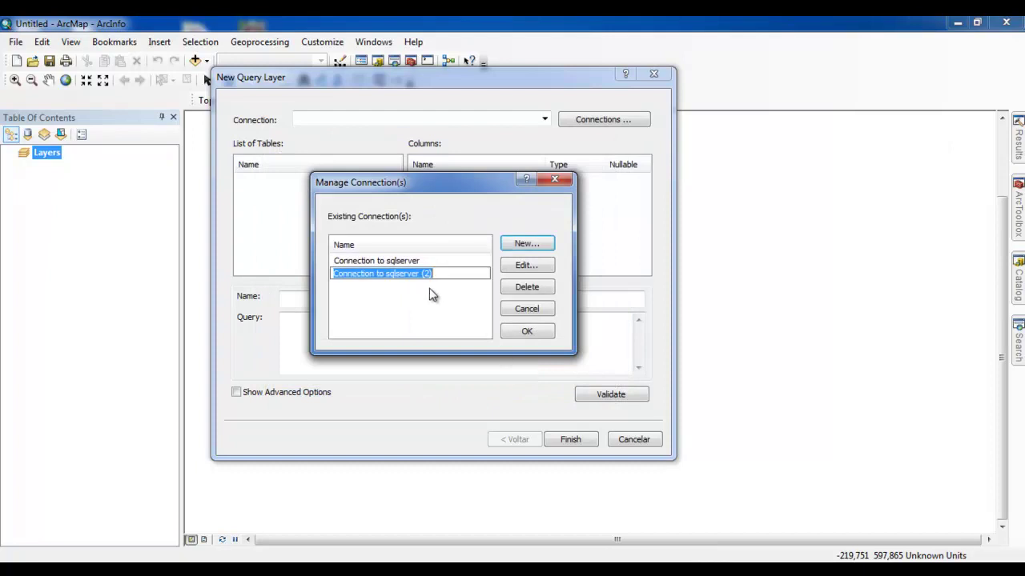
- Name the new connection debulhado and use it for the query layer
text(debulhado)
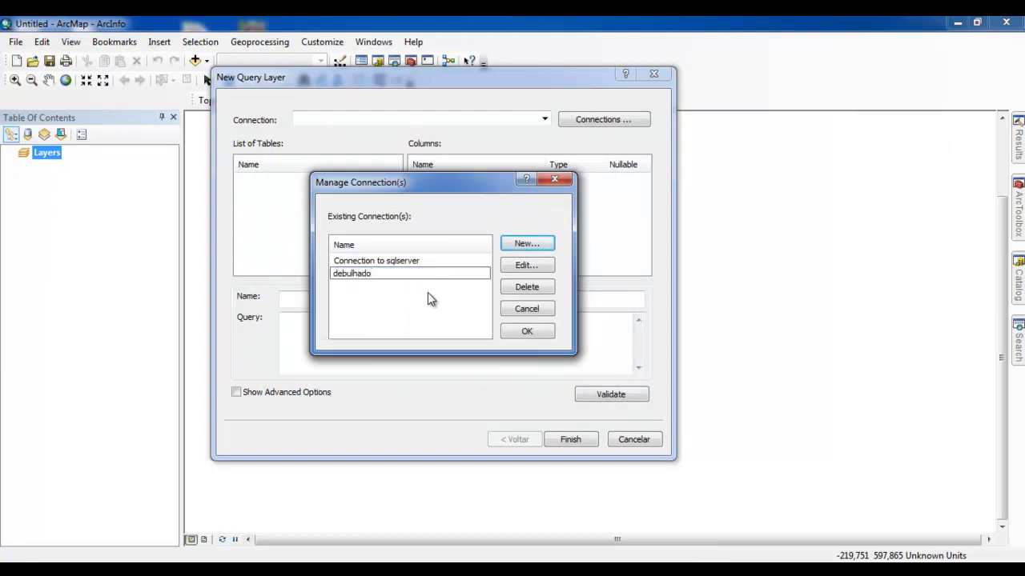
key(Return)
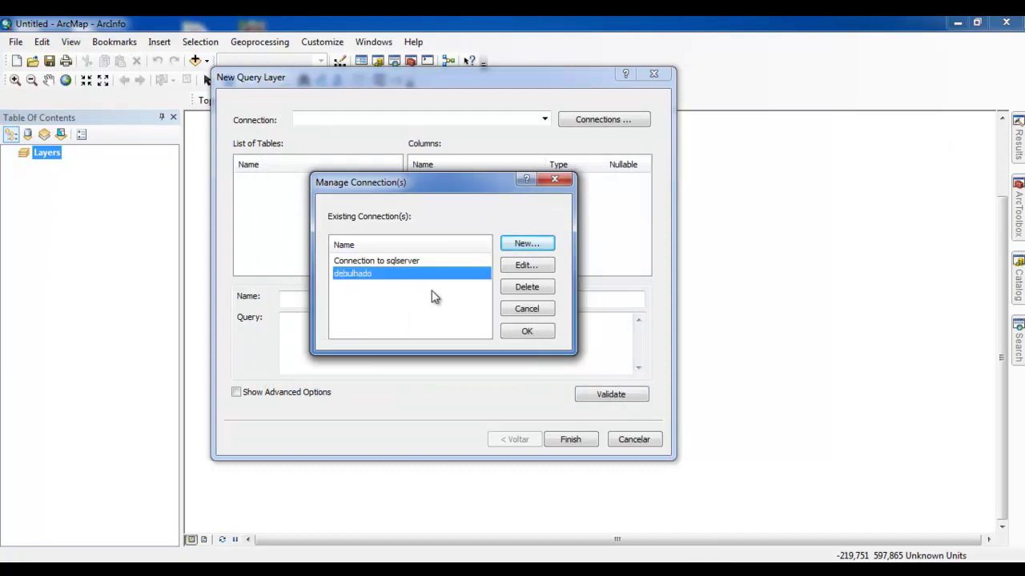
click(536, 333)
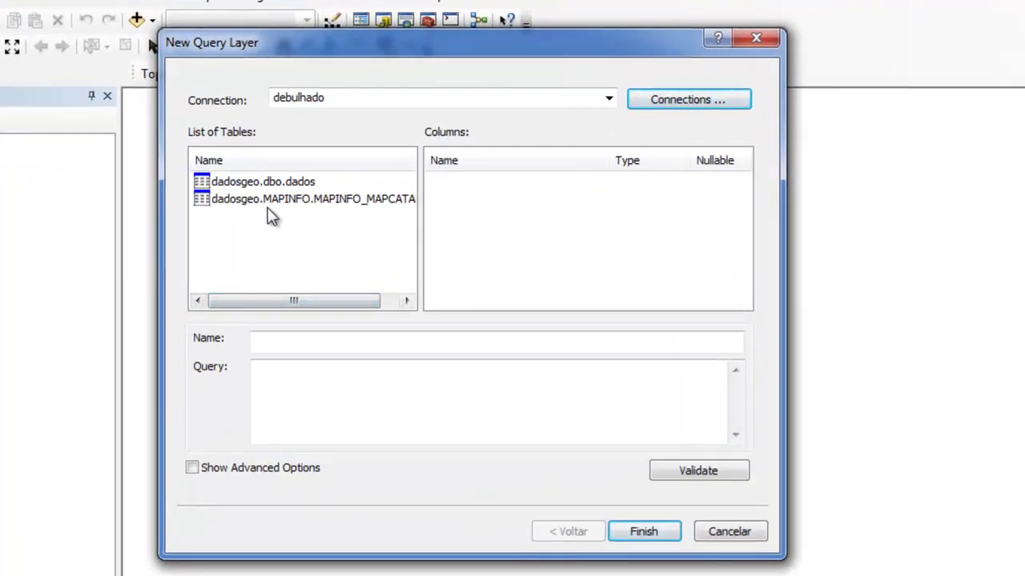
- Name the query layer Dados and build its query as select * from dadosgeo.dbo.dados
click(291, 181)
click(265, 182)
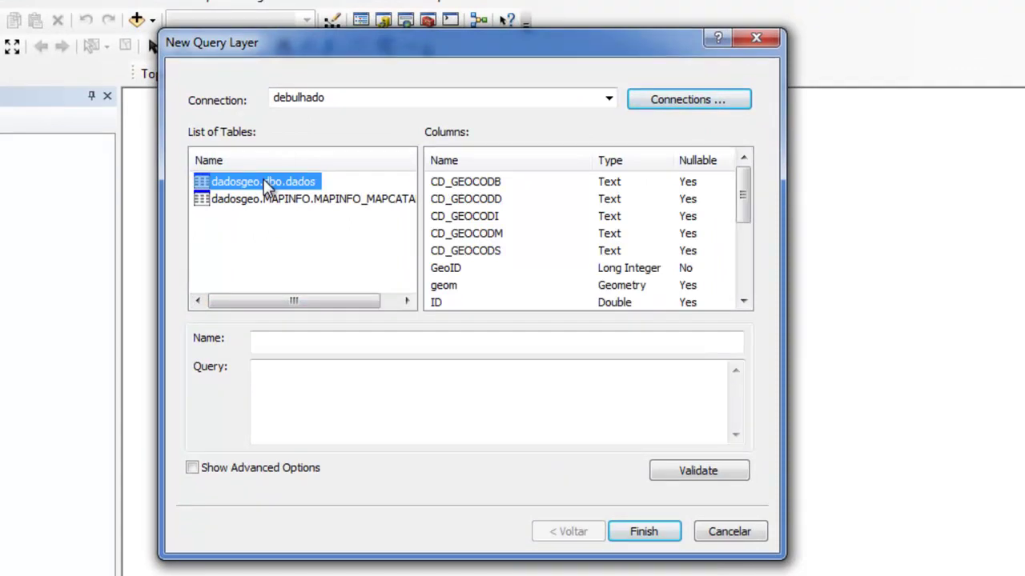
click(297, 337)
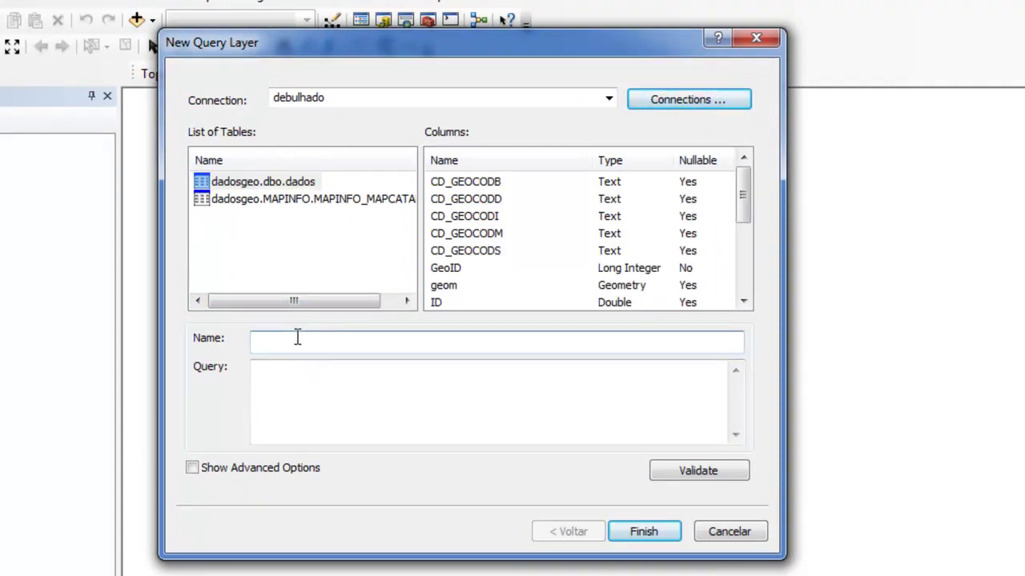
text(Dados)
click(405, 423)
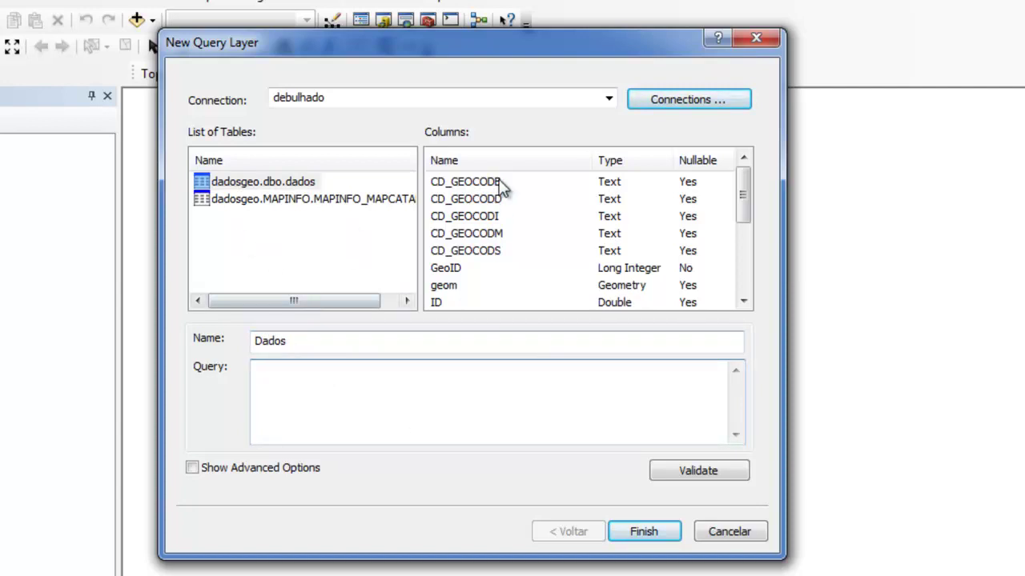
mouse_move(739, 195)
mouse_down()
mouse_move(739, 247)
mouse_move(730, 180)
mouse_up()
double_click(286, 187)
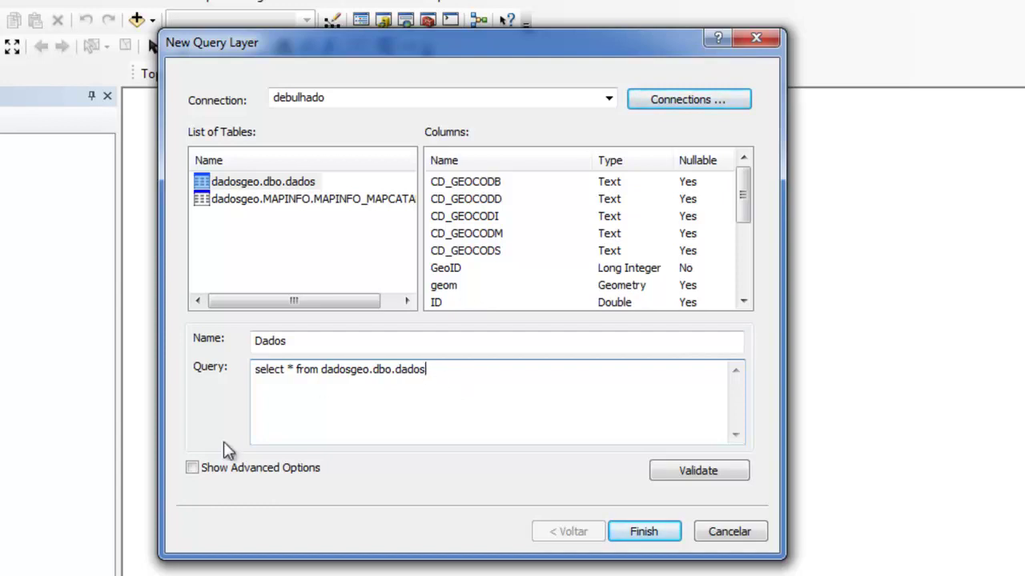
- Validate the Dados query and continue to the layer's advanced options
click(193, 469)
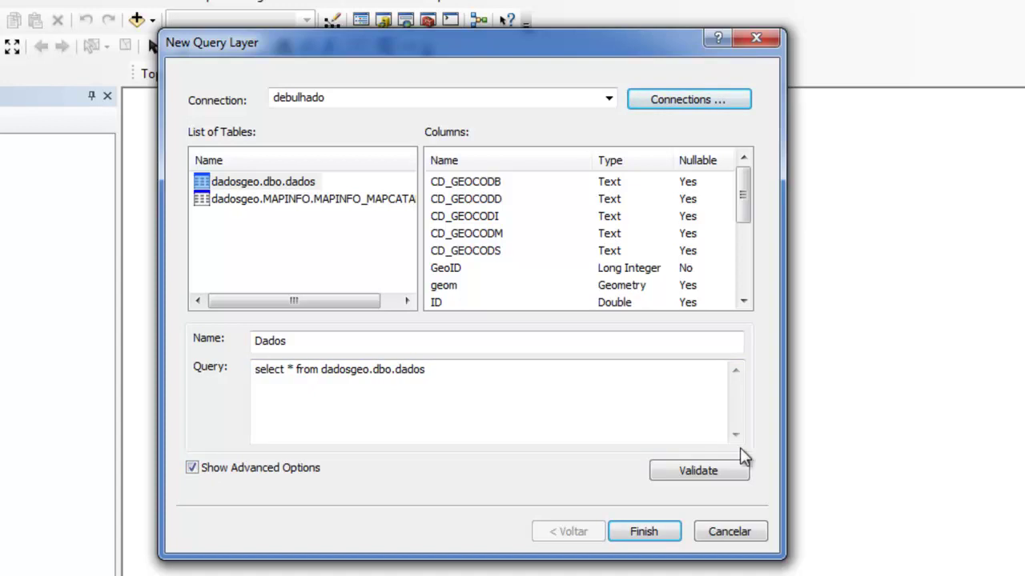
click(675, 472)
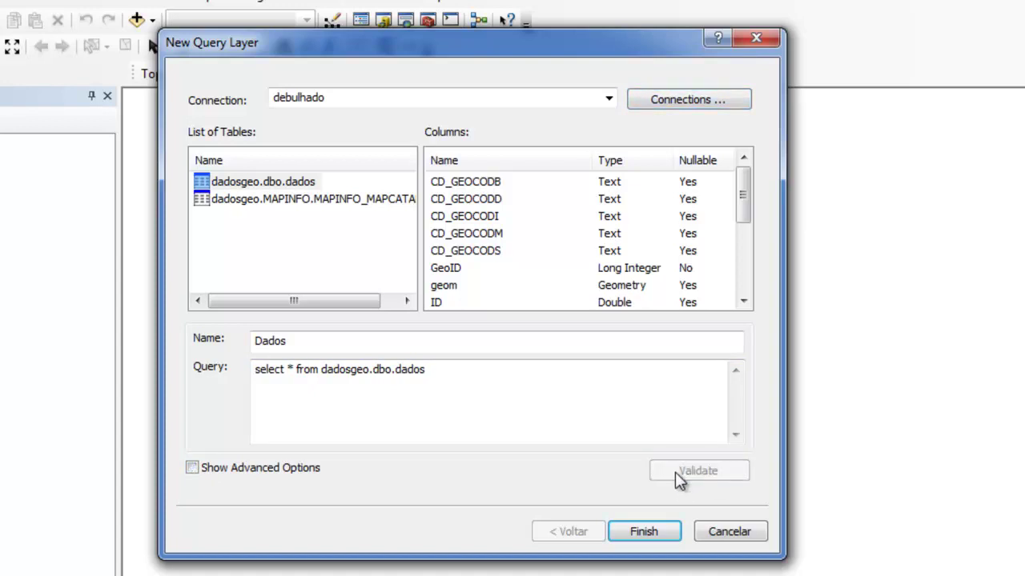
click(193, 468)
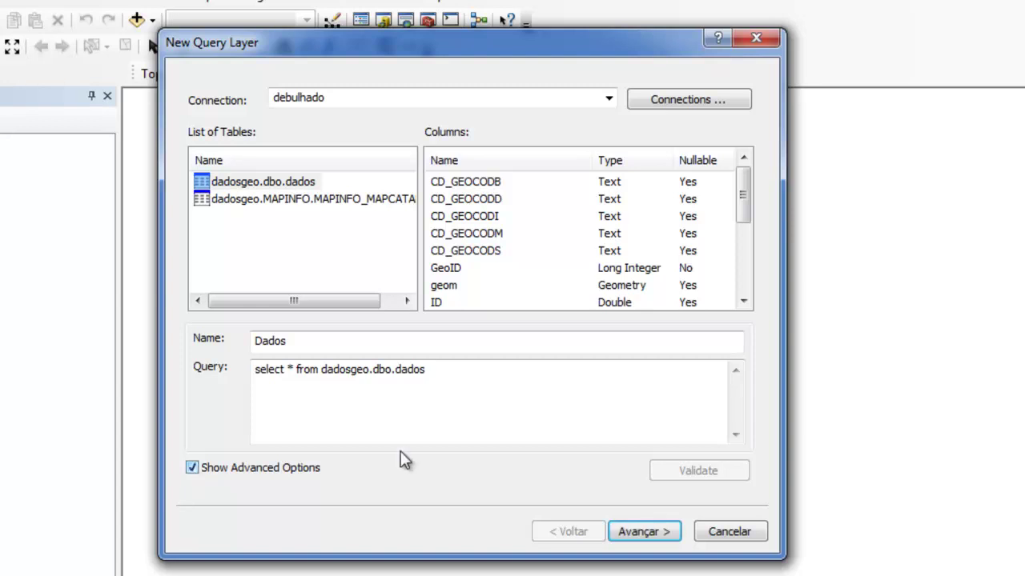
click(655, 534)
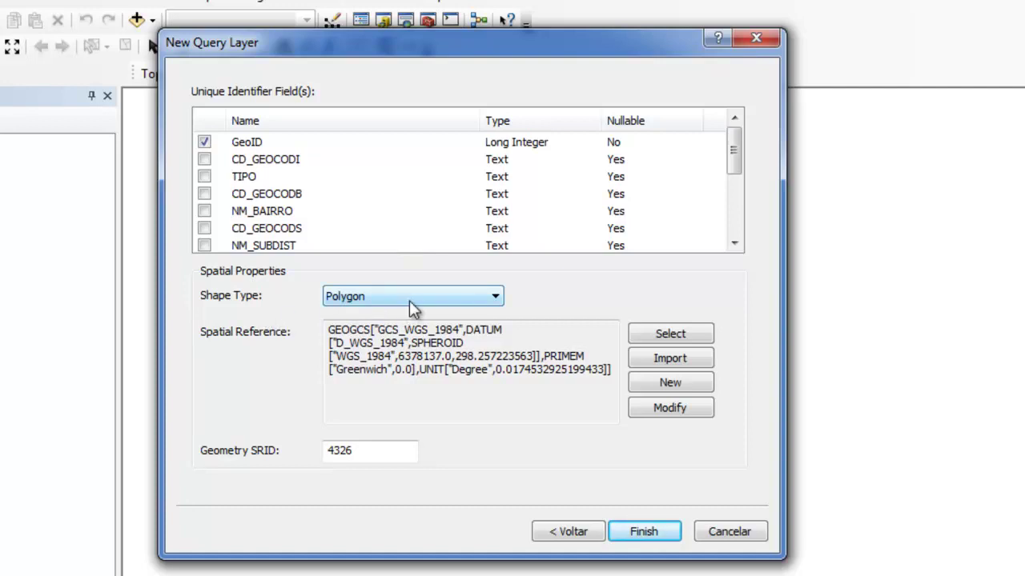
- Review the query layer's spatial reference and geometry SRID, then finish adding it to the map
drag(600, 380, 281, 343)
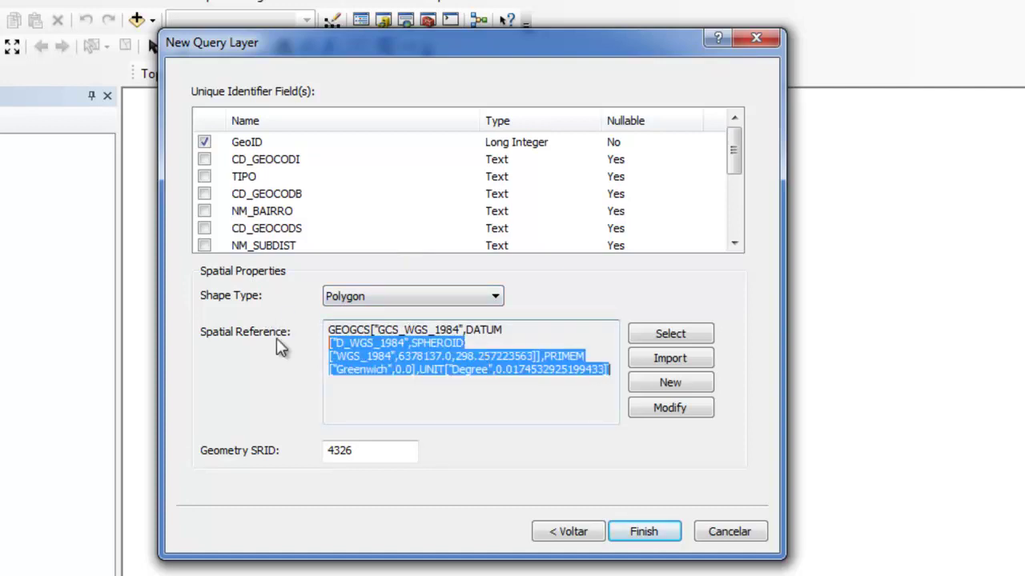
click(384, 455)
drag(384, 454, 328, 456)
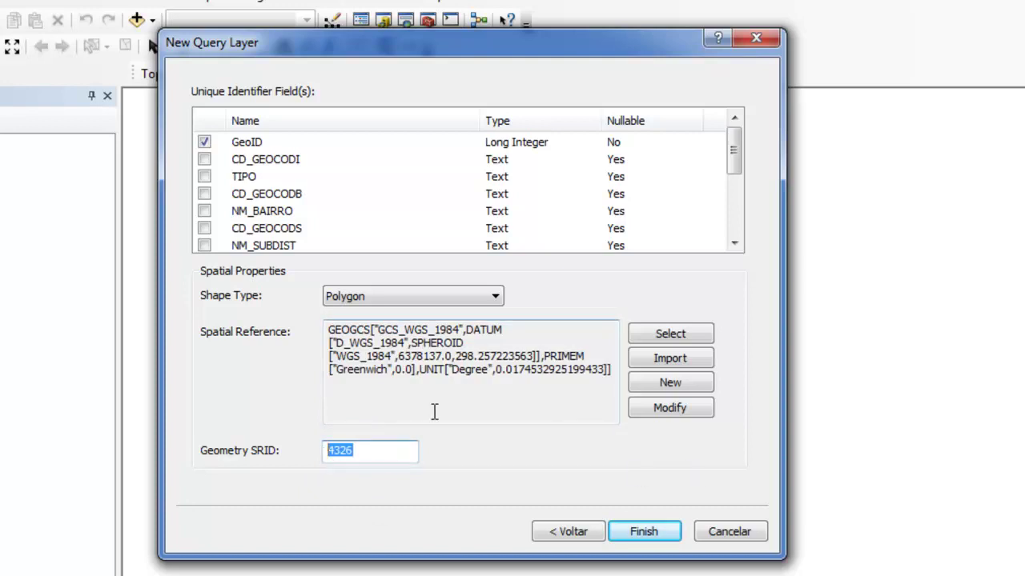
click(641, 532)
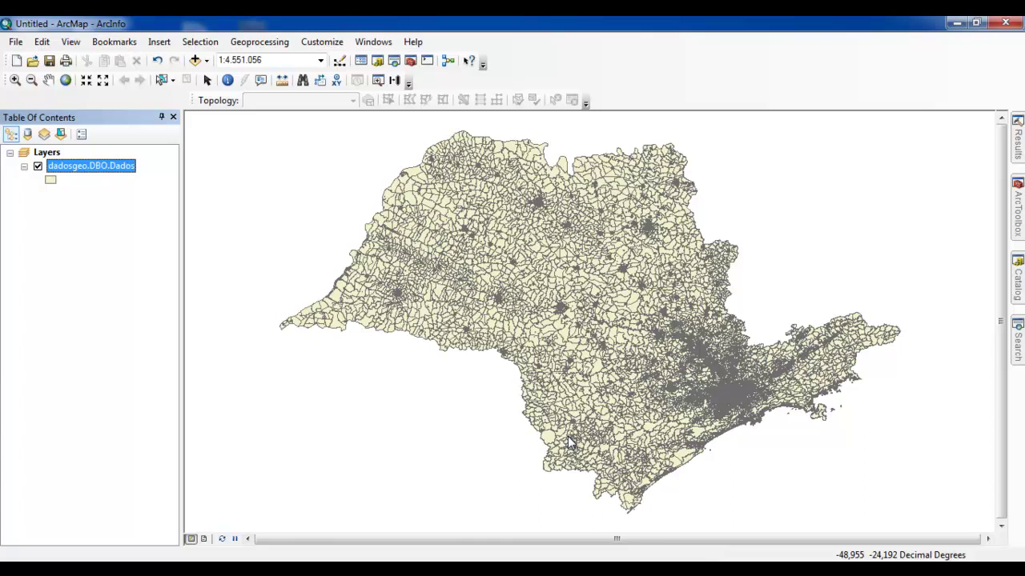
- Change the dadosgeo.DBO.Dados layer's polygon symbol to the Beige style
click(15, 80)
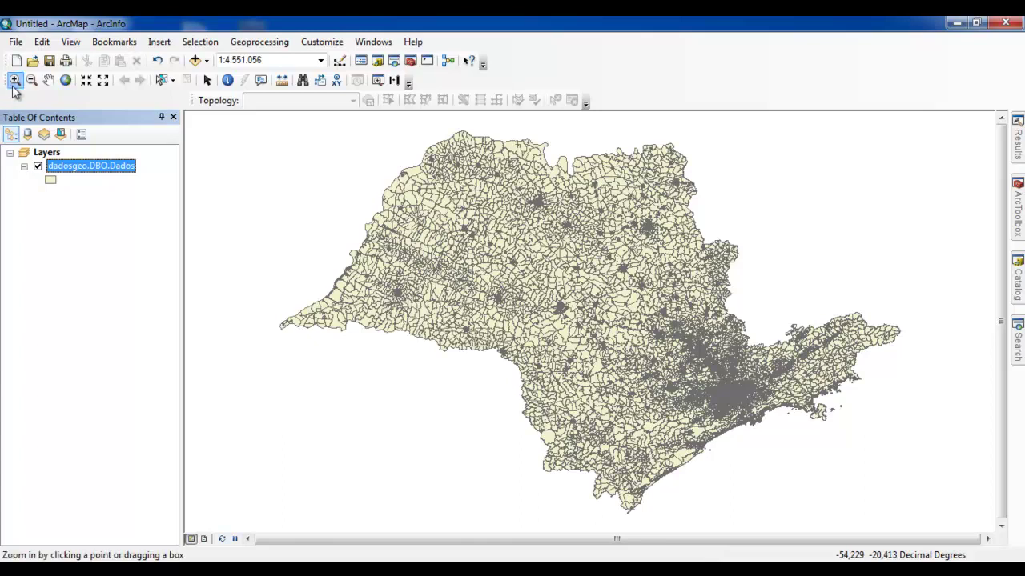
drag(794, 439, 794, 438)
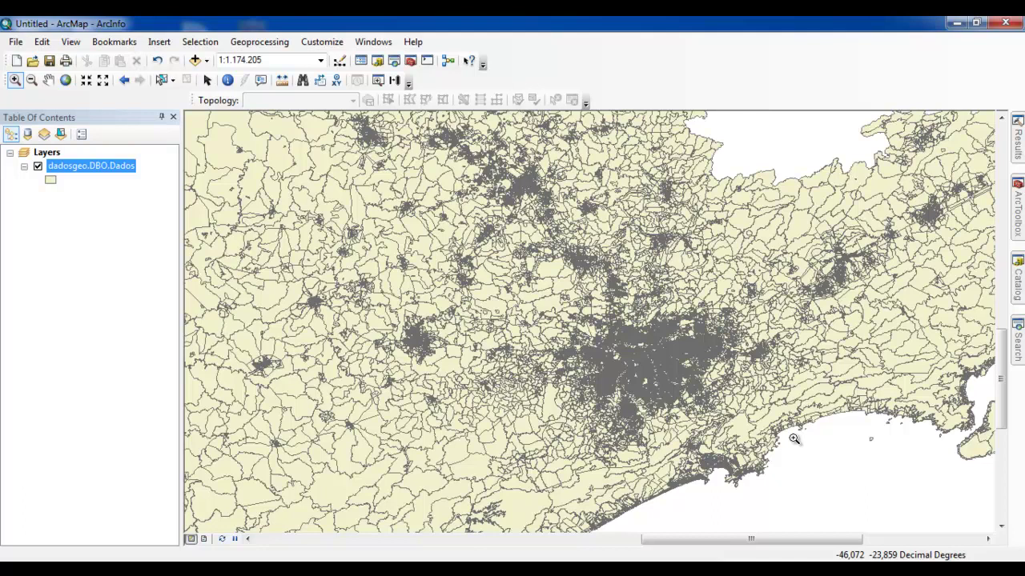
drag(555, 329, 702, 409)
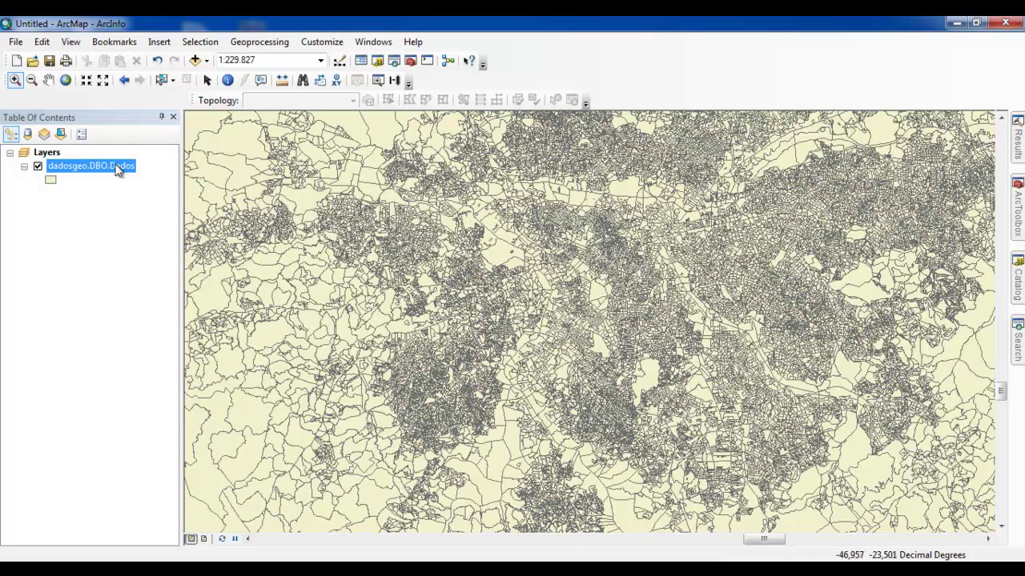
click(51, 182)
click(462, 164)
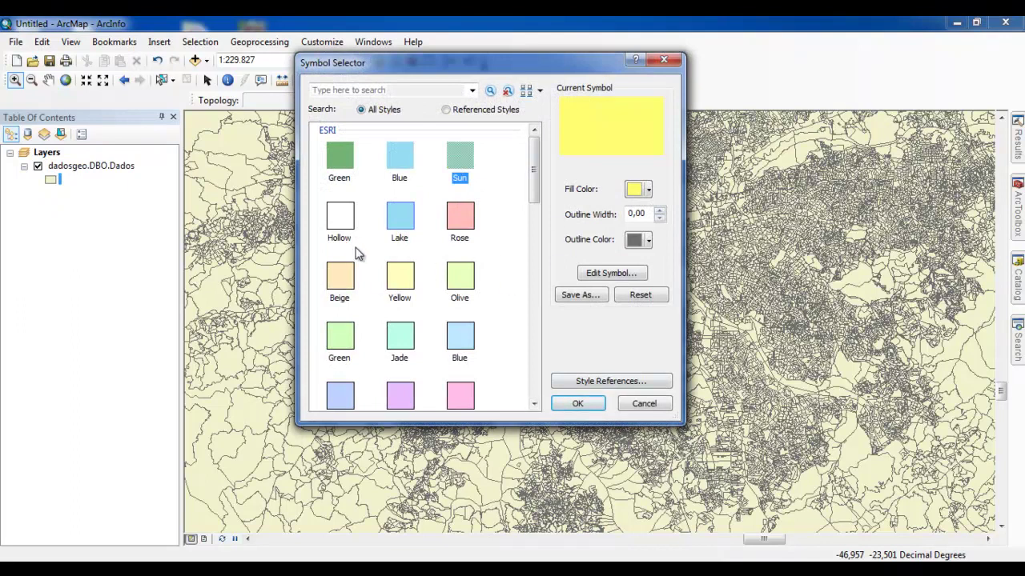
click(339, 281)
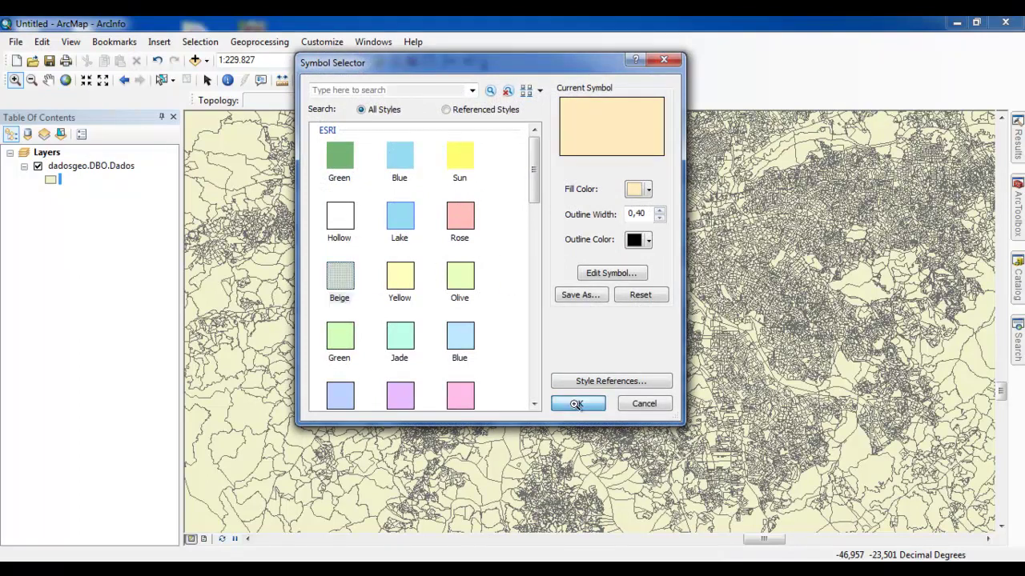
click(577, 403)
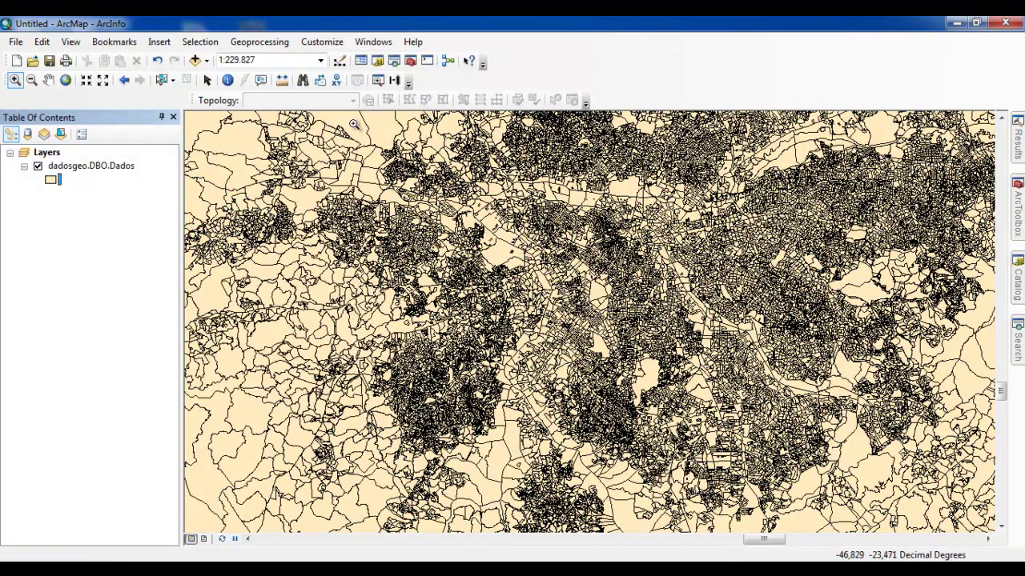
- Identify a polygon of the Dados layer on the map and examine its attribute values
click(228, 81)
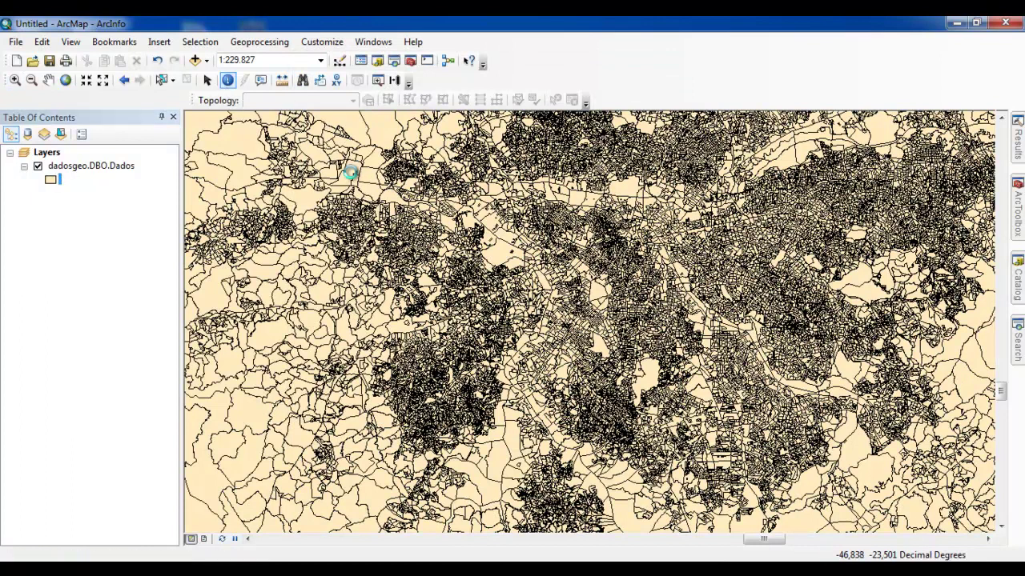
click(490, 262)
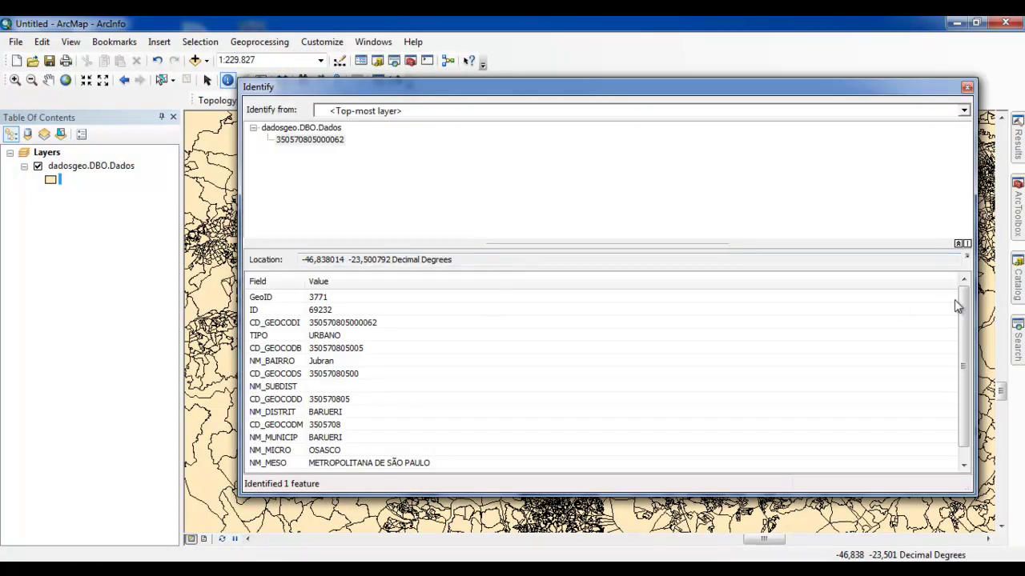
scroll(945, 321, down, 1)
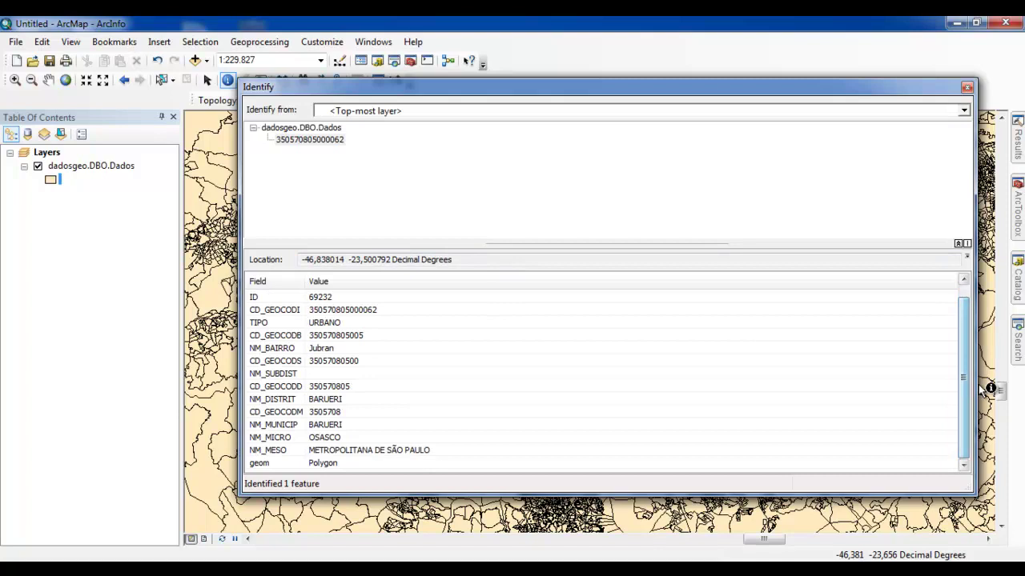
click(968, 88)
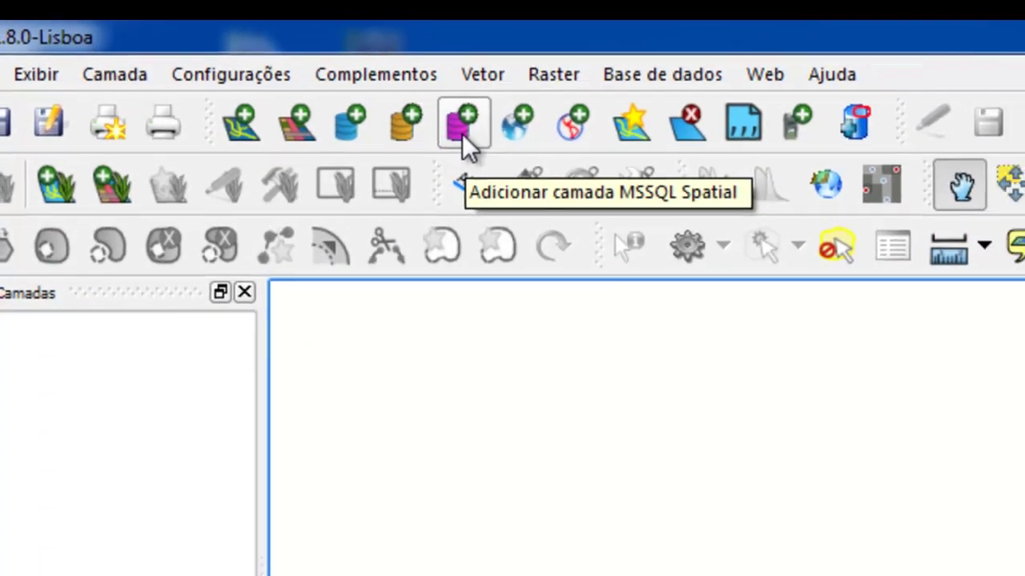
- Switch to QGIS and start a new MSSQL Spatial connection named debulhado
click(481, 152)
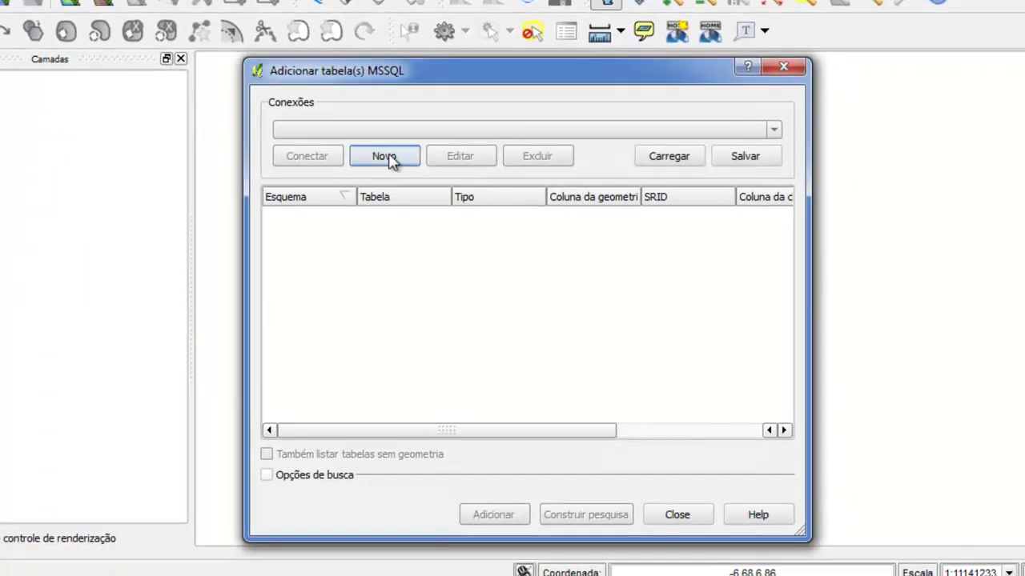
click(393, 158)
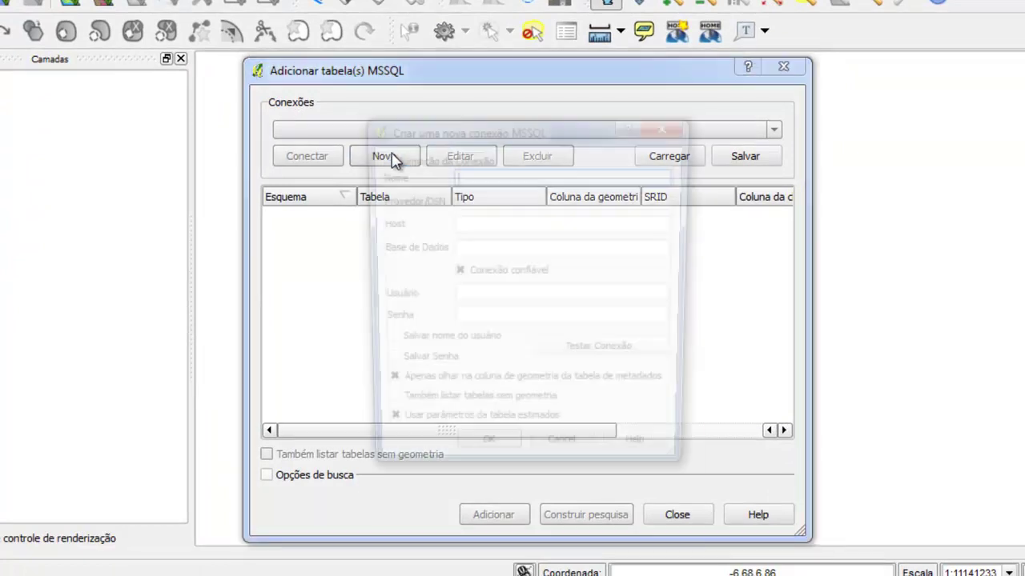
text(debulhado)
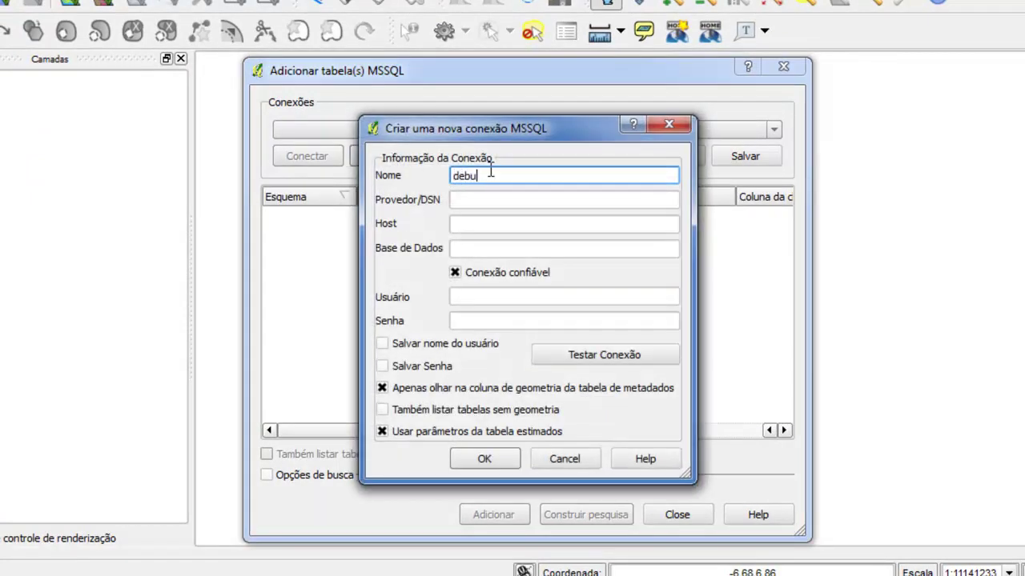
key(Tab)
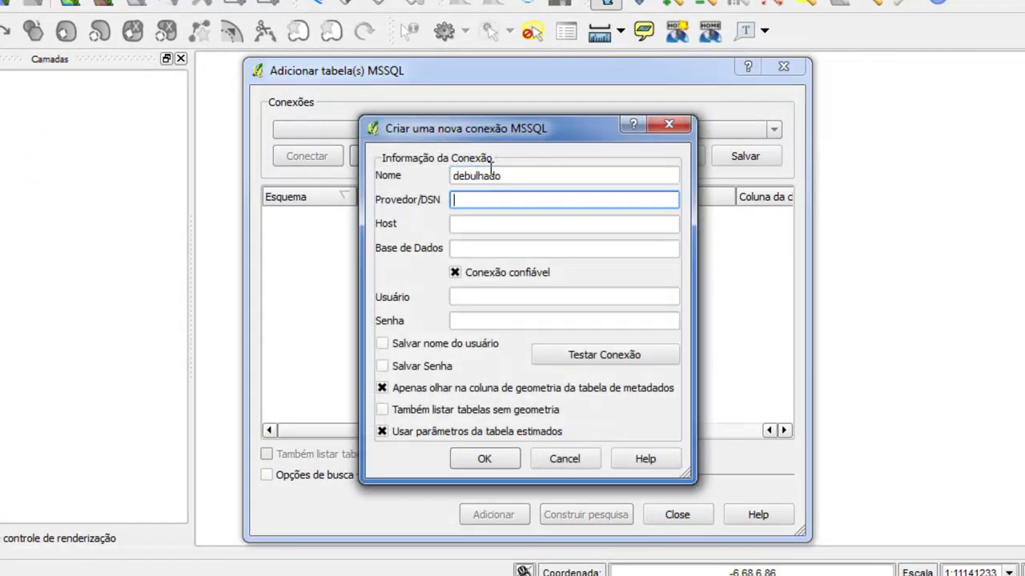
- Set the new connection's host to localhost and its database to dDOSGEO
click(474, 225)
text(localhost)
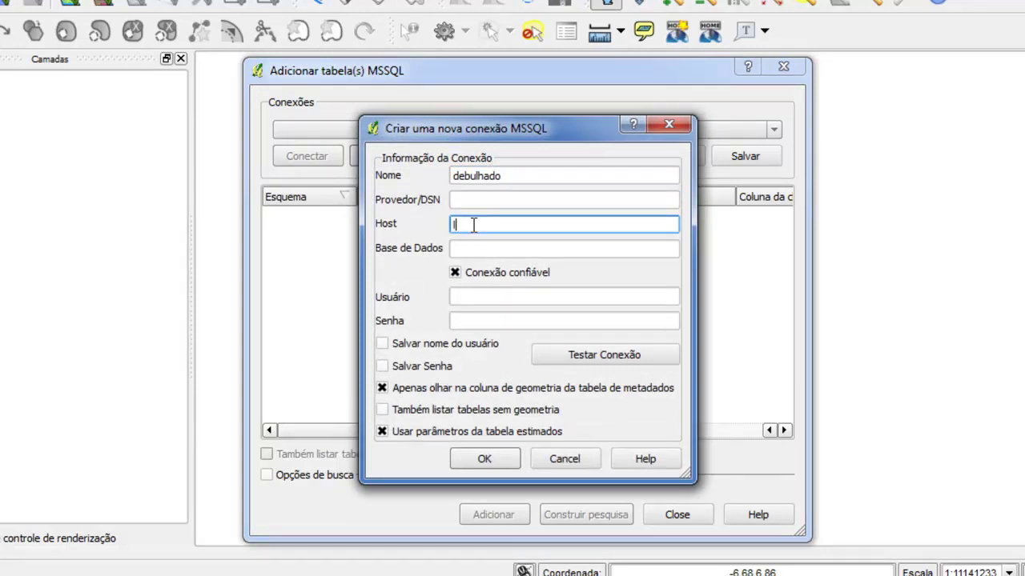
key(Tab)
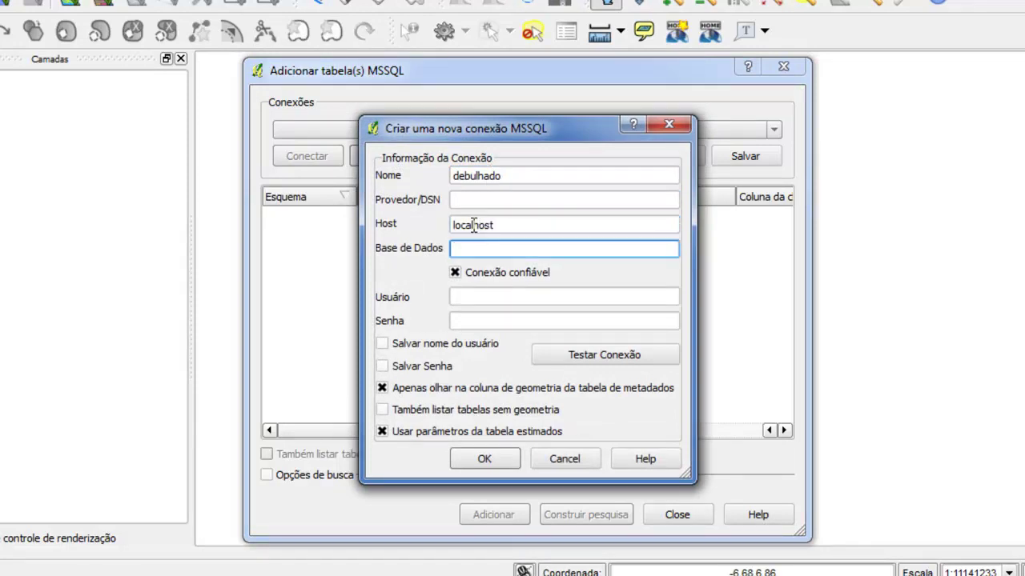
text(dDOSGEO)
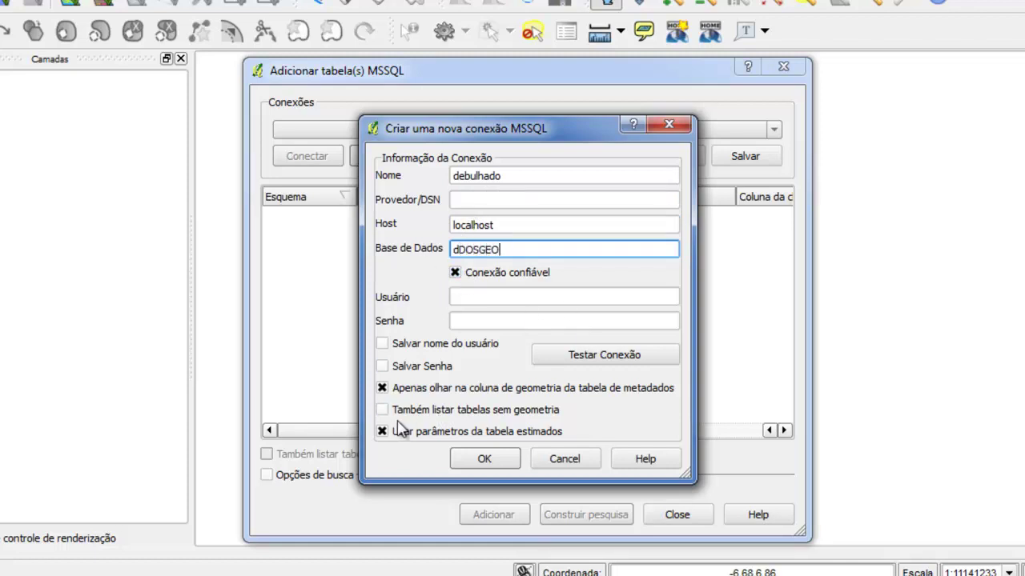
- Enable listing tables without geometry, disable looking only in the metadata table's geometry column, and test the connection
click(382, 411)
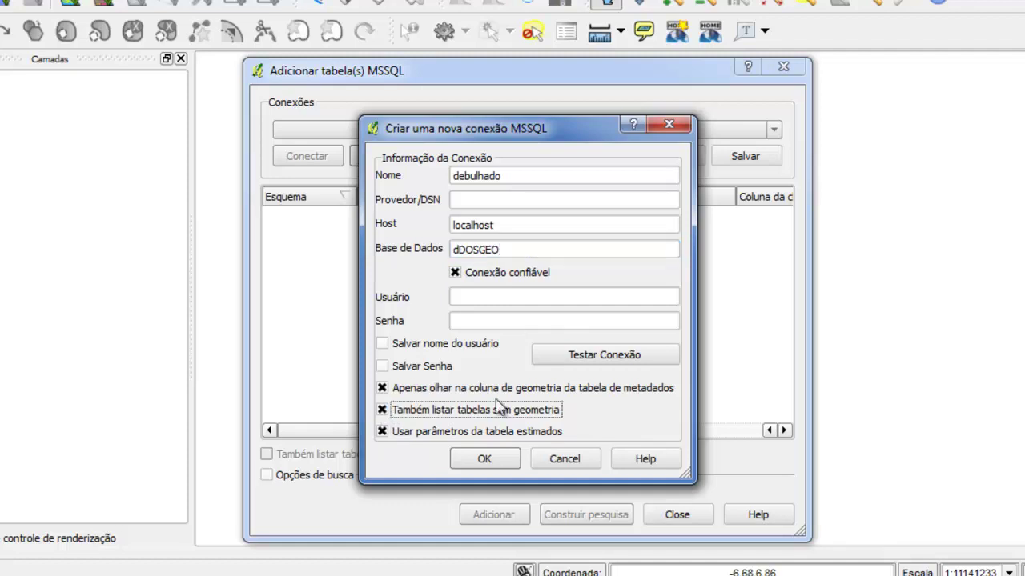
click(394, 389)
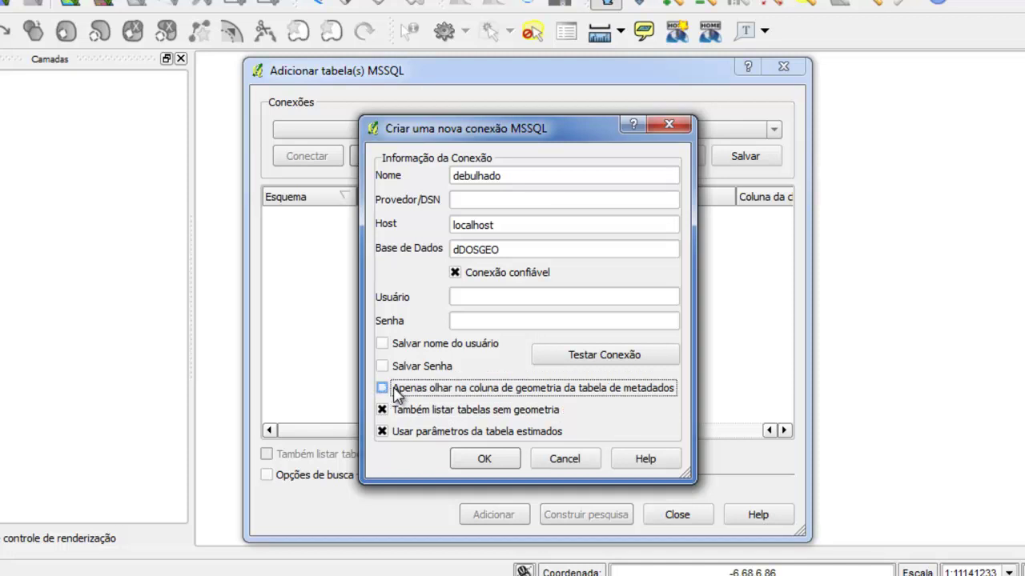
click(554, 348)
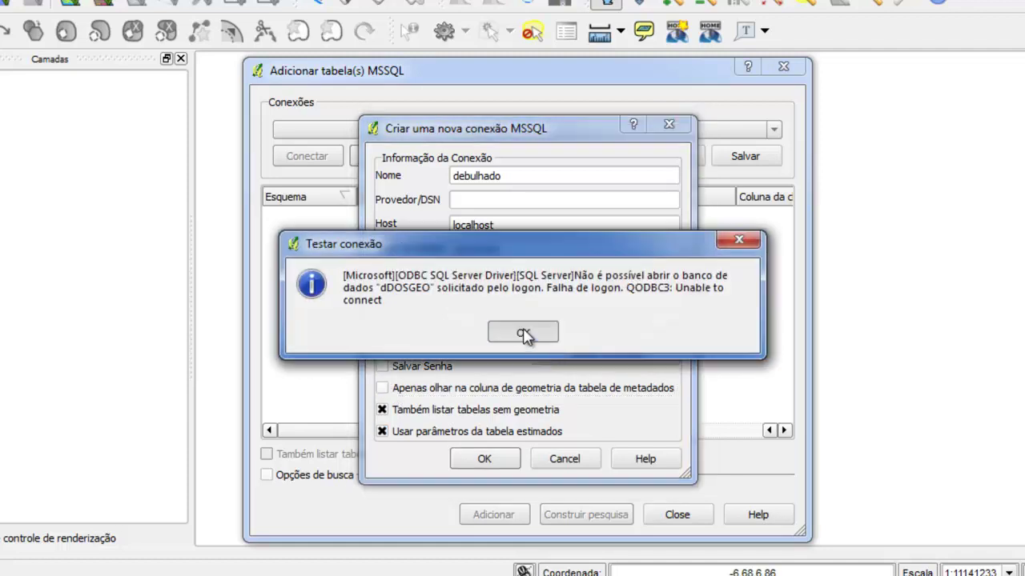
click(523, 332)
- Correct the database name to DADOSGEO, test the connection again and save it
click(459, 248)
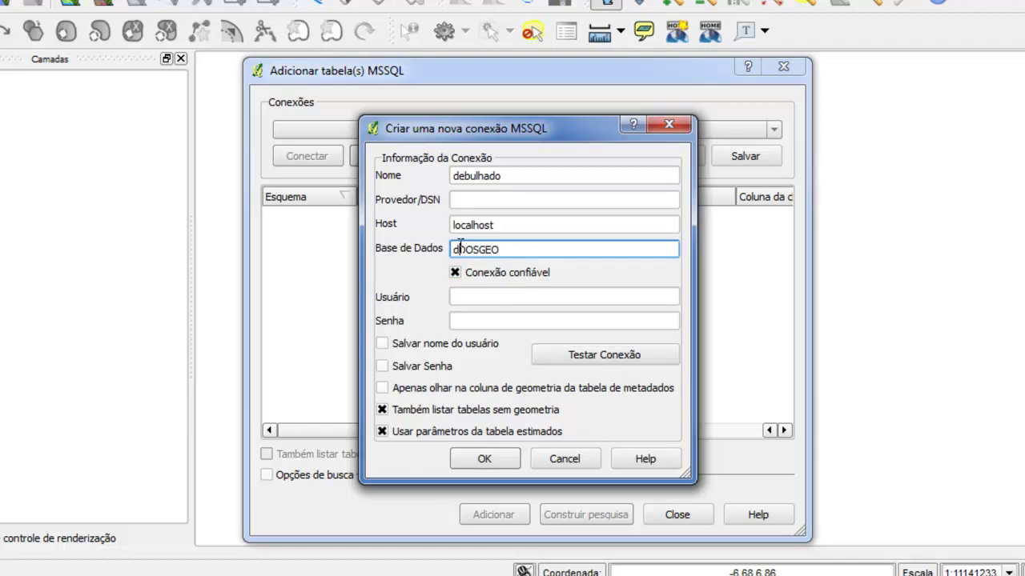
key(BackSpace)
text(DAD)
click(569, 346)
click(522, 329)
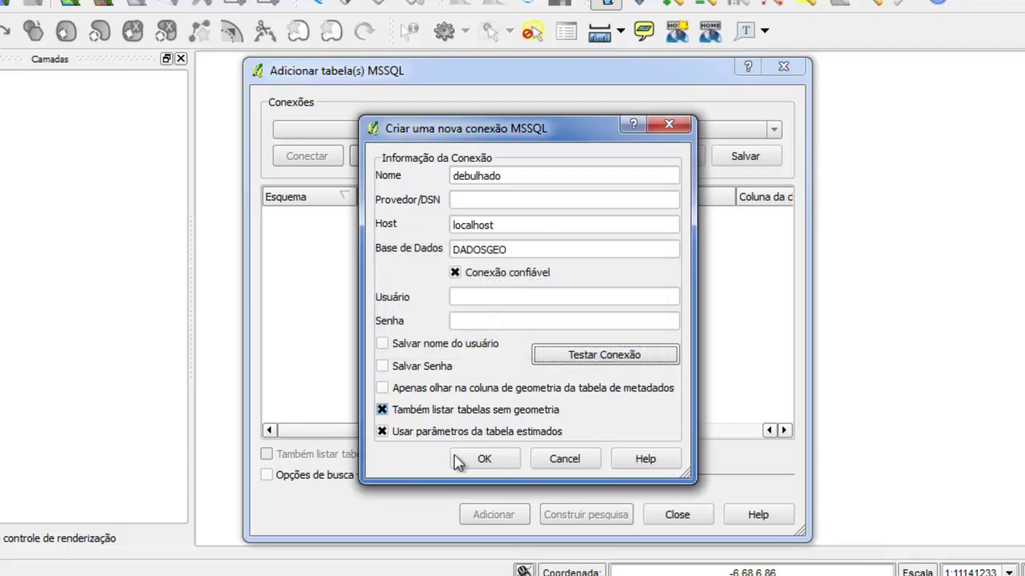
click(504, 459)
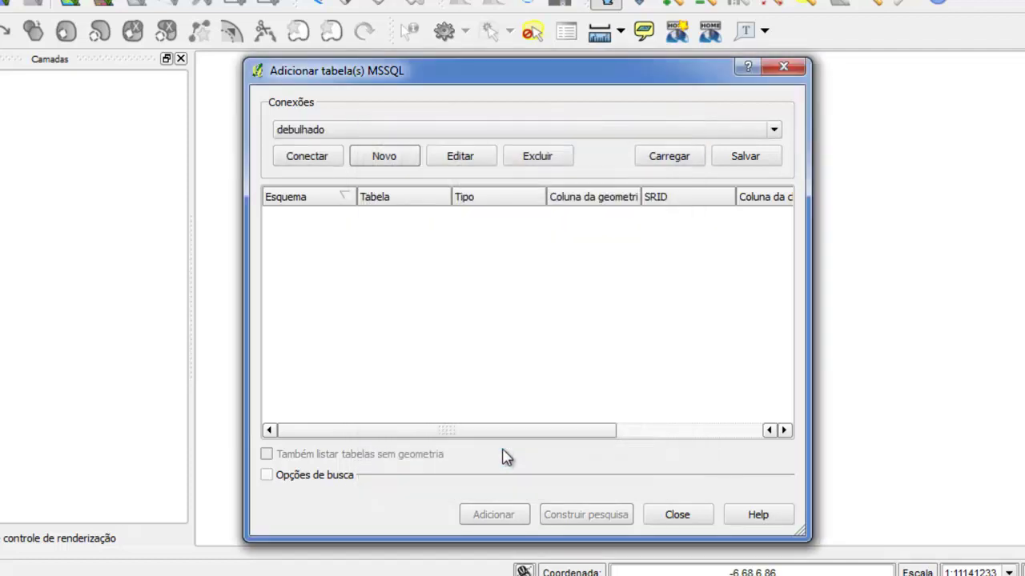
- Connect to debulhado and select the dados polygon table in the dbo schema
click(307, 159)
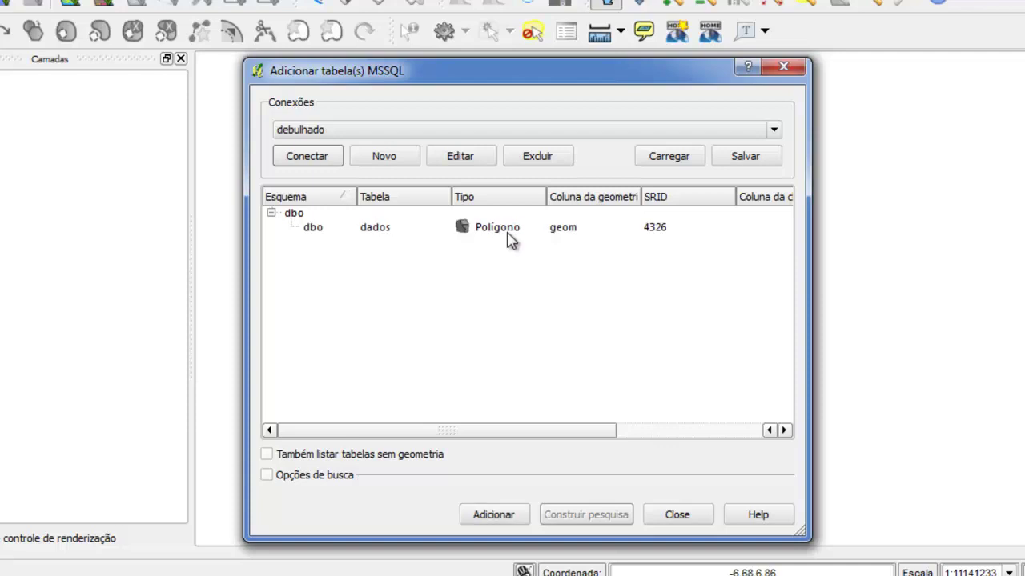
click(506, 232)
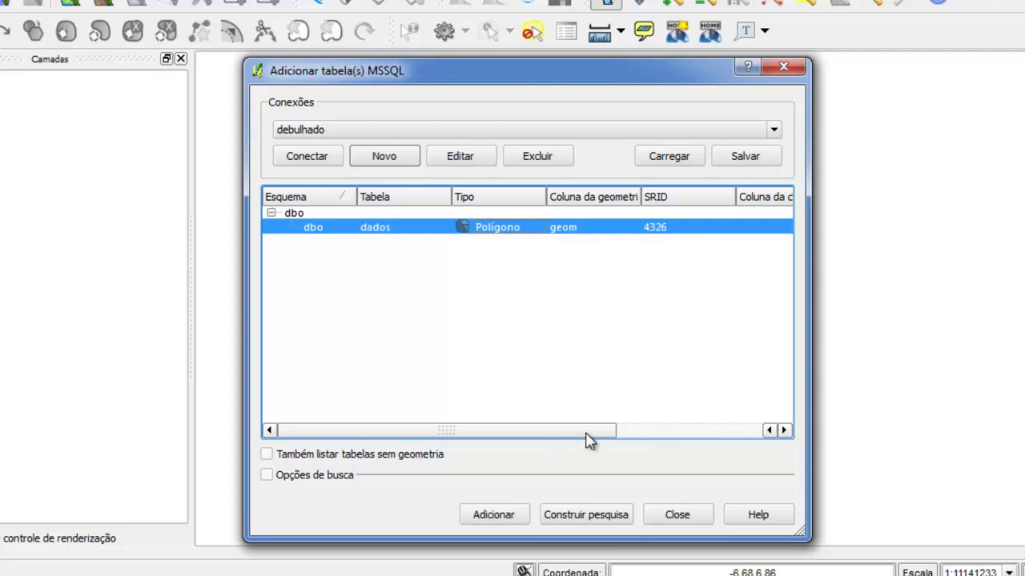
drag(569, 432, 421, 435)
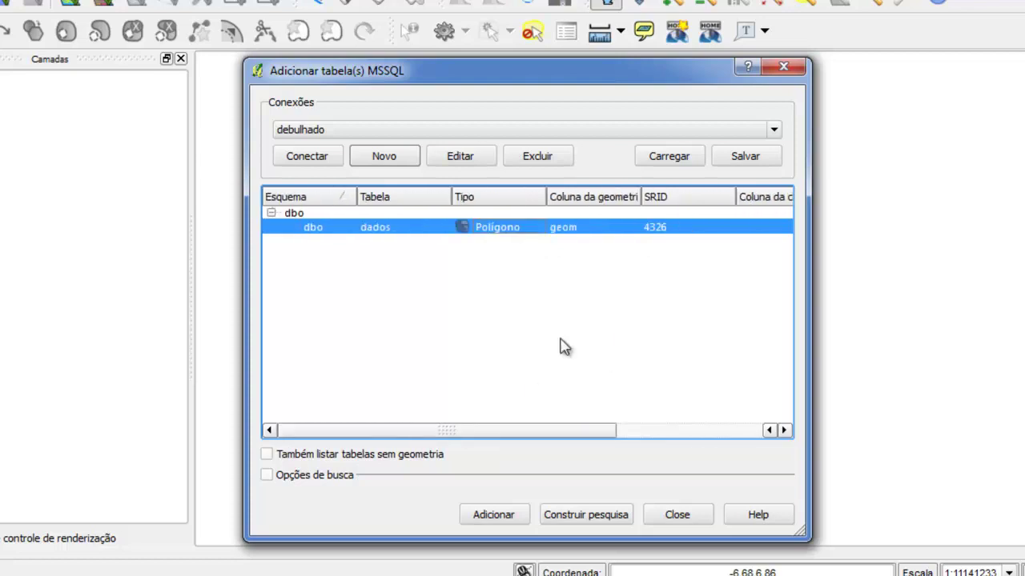